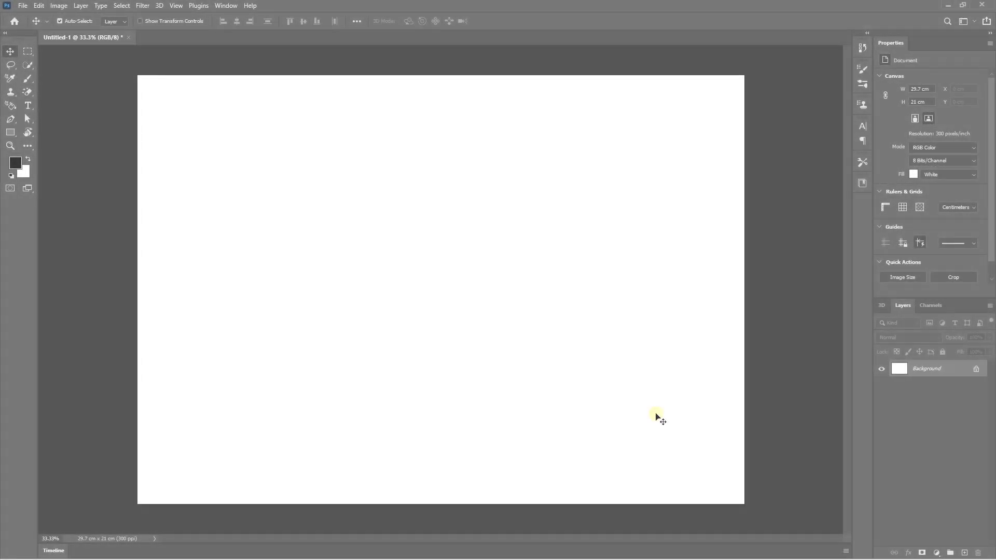
- Drag the forest JPG onto the A4 canvas as a smart object, then convert and delete a spare layer
left_click(441, 548)
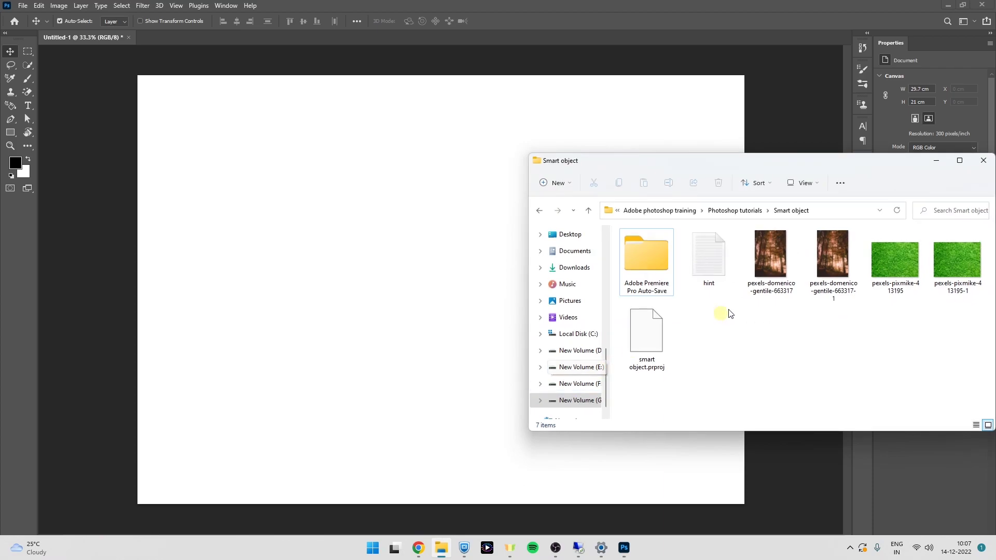
left_click_drag(770, 257, 375, 234)
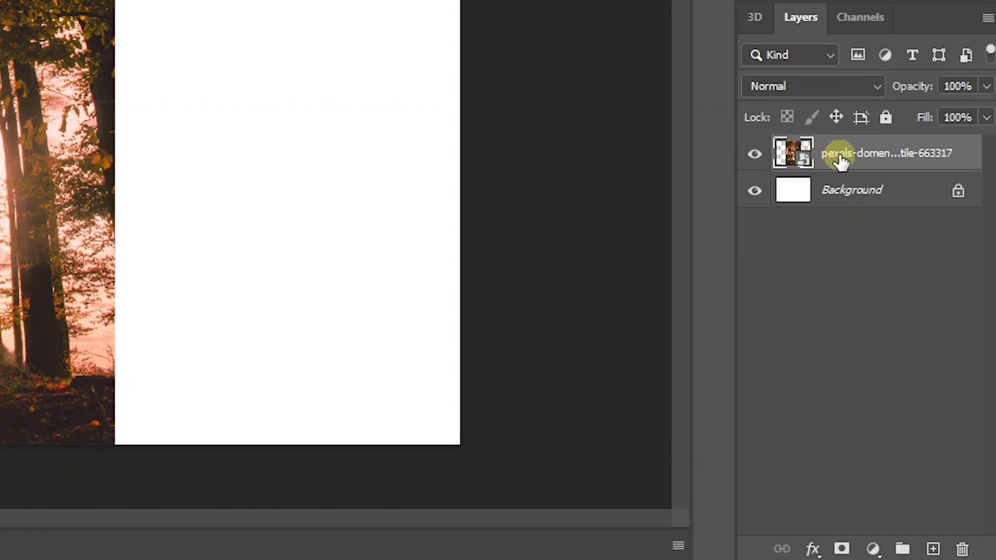
left_click(934, 550)
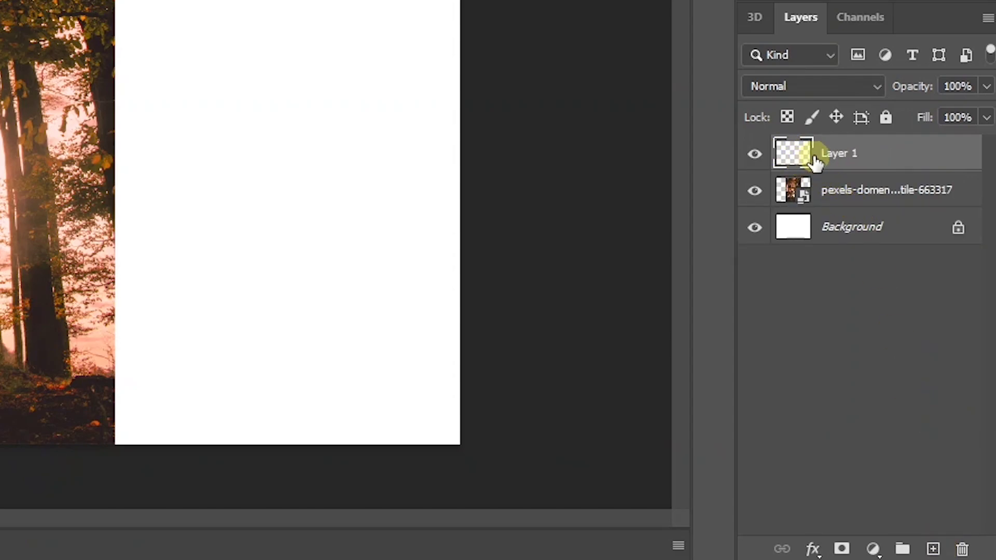
right_click(846, 154)
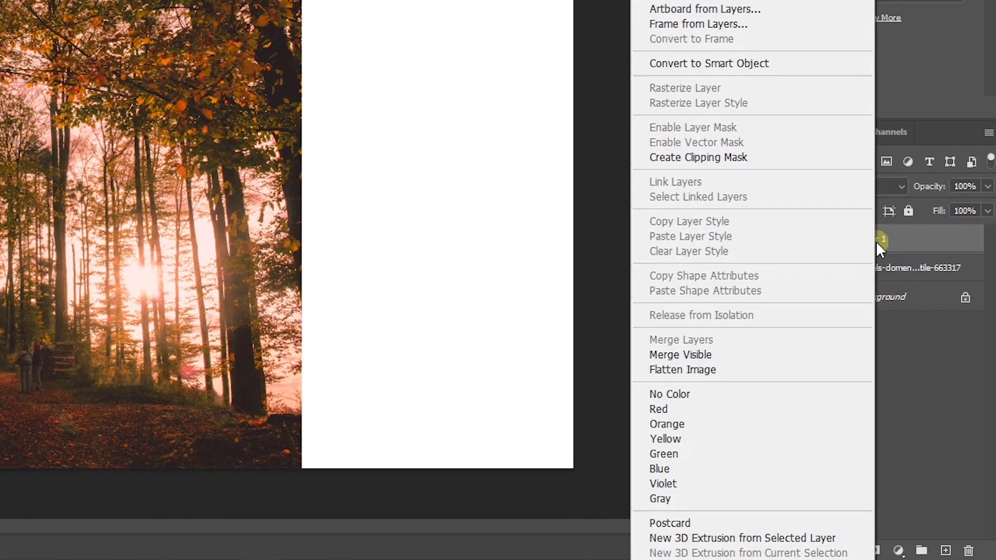
left_click(745, 65)
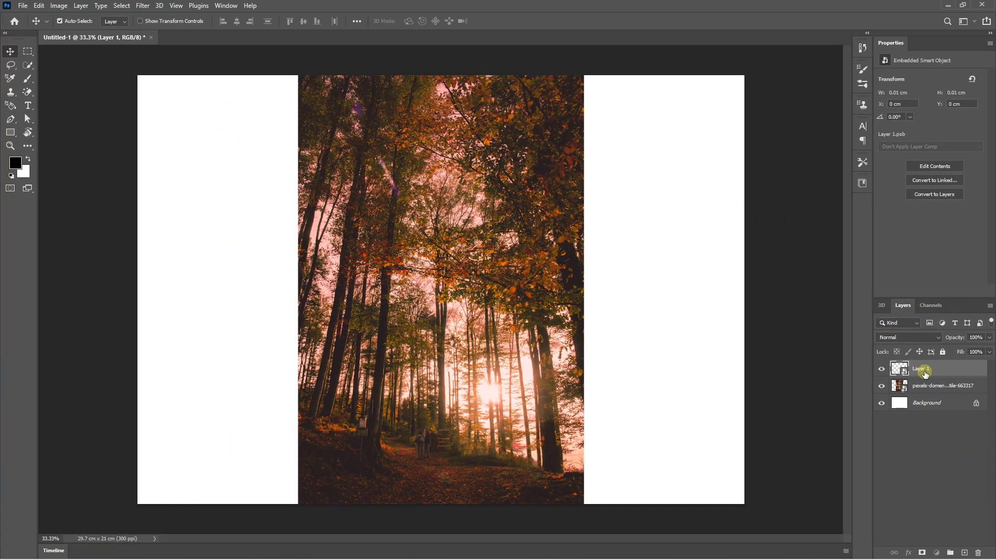
left_click_drag(925, 373, 976, 551)
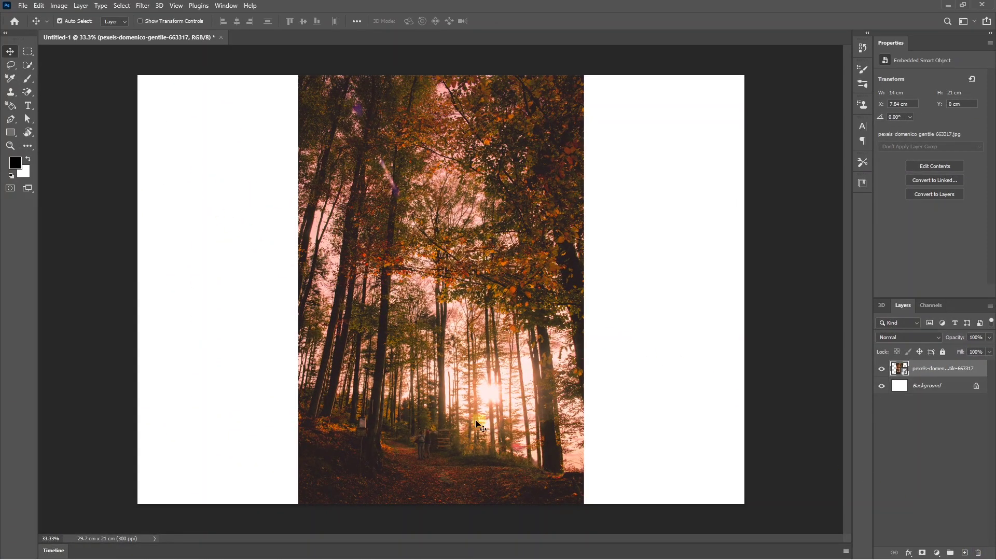
- Open the forest JPG as its own document and drag its layer onto Untitled-1
left_click(22, 5)
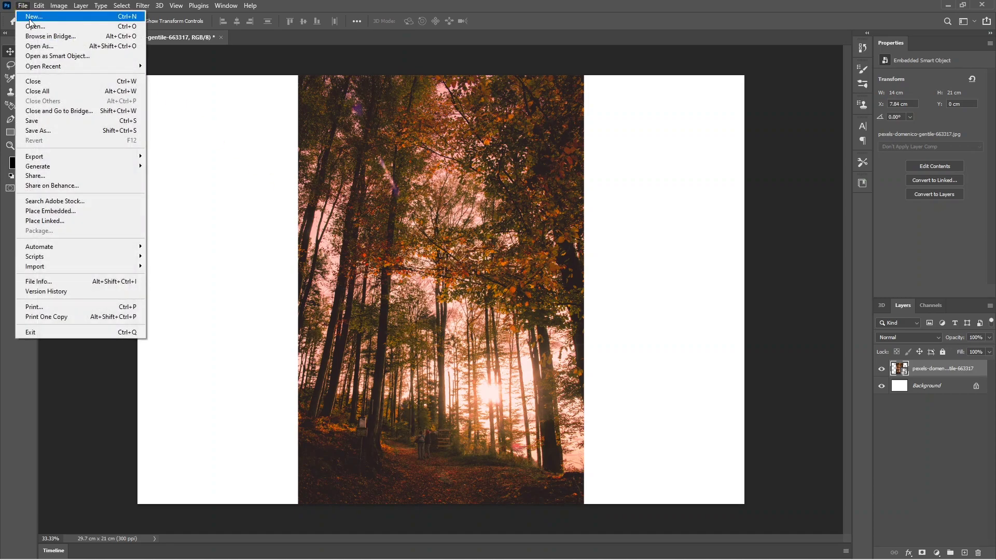
left_click(34, 30)
left_click(228, 97)
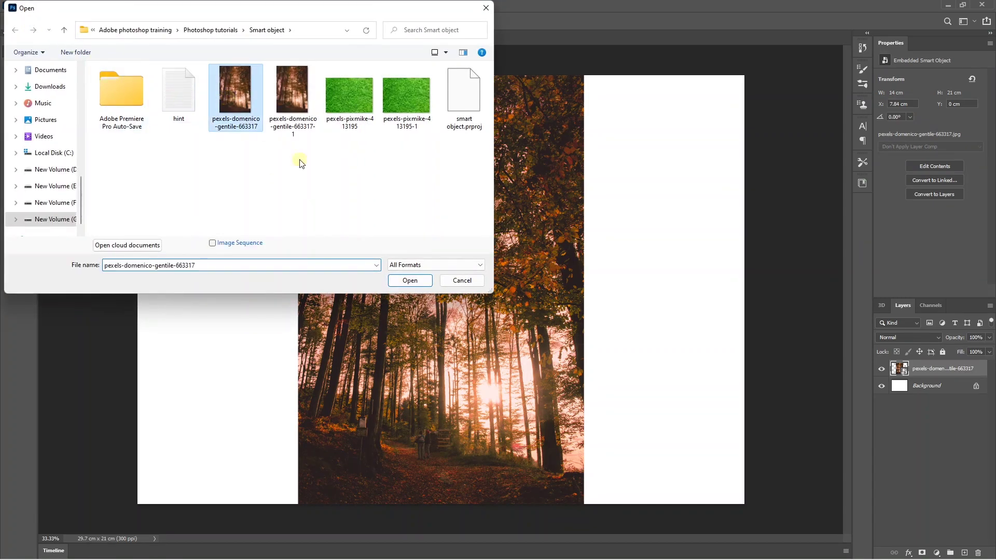
left_click(409, 280)
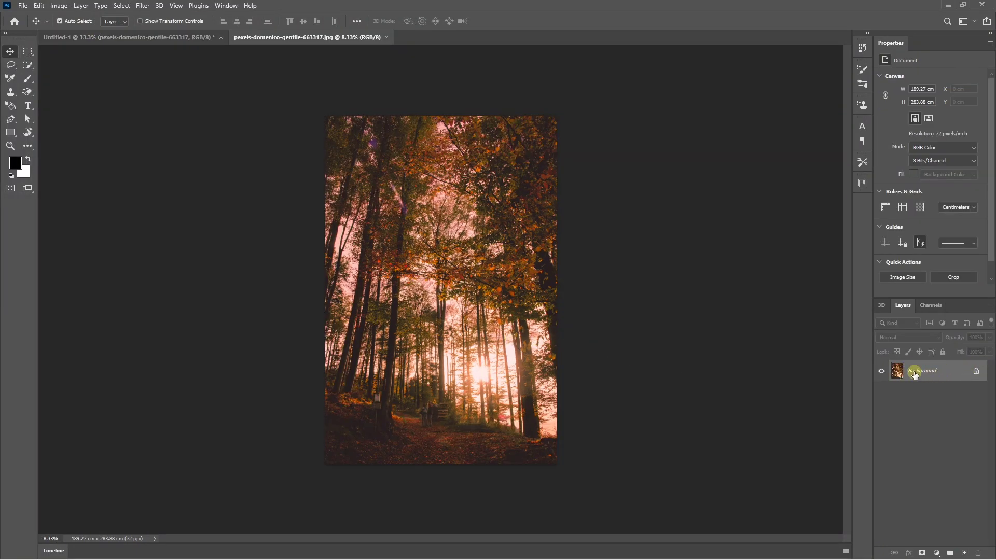
left_click_drag(914, 372, 439, 270)
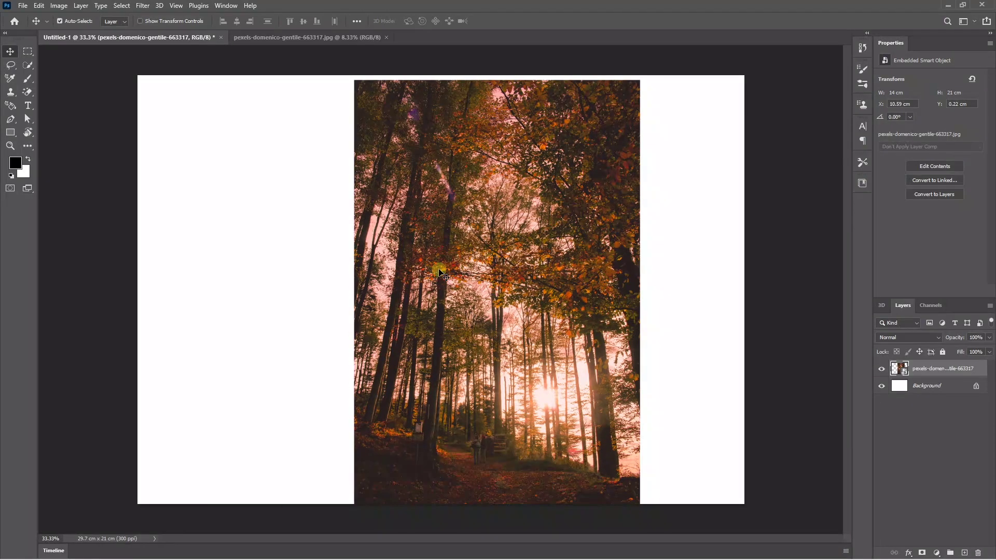
- Delete the copied photo layer and turn off Always Create Smart Objects when Placing
key("Delete")
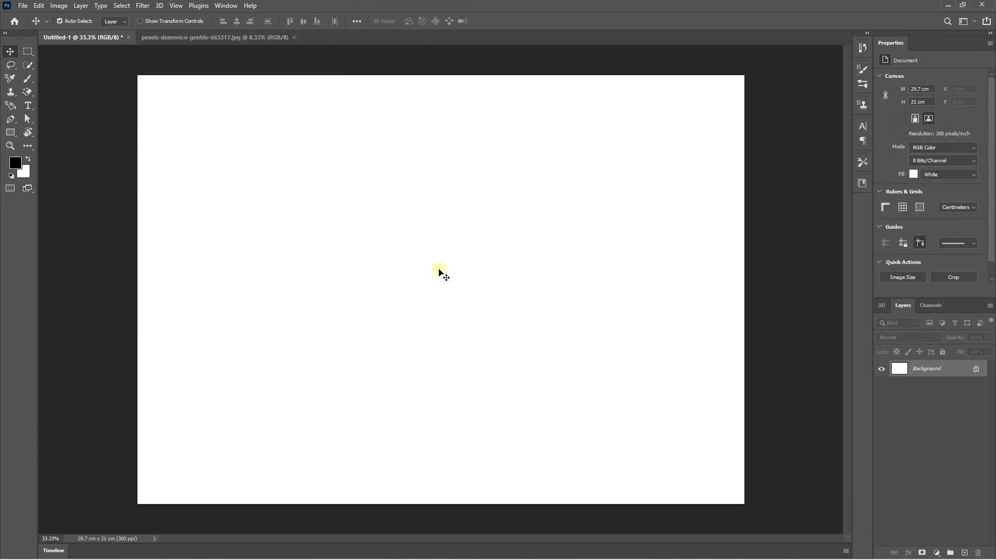
left_click(40, 6)
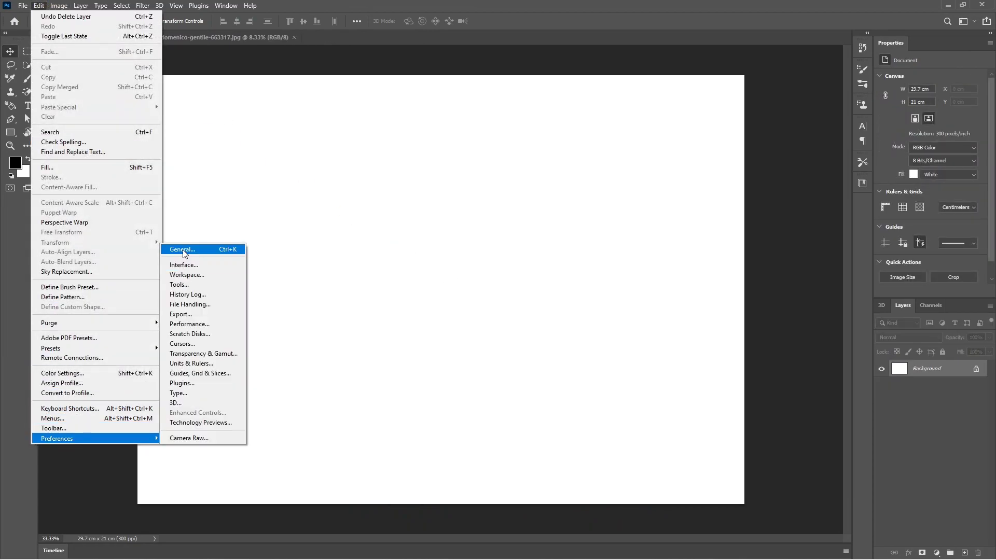
left_click(187, 250)
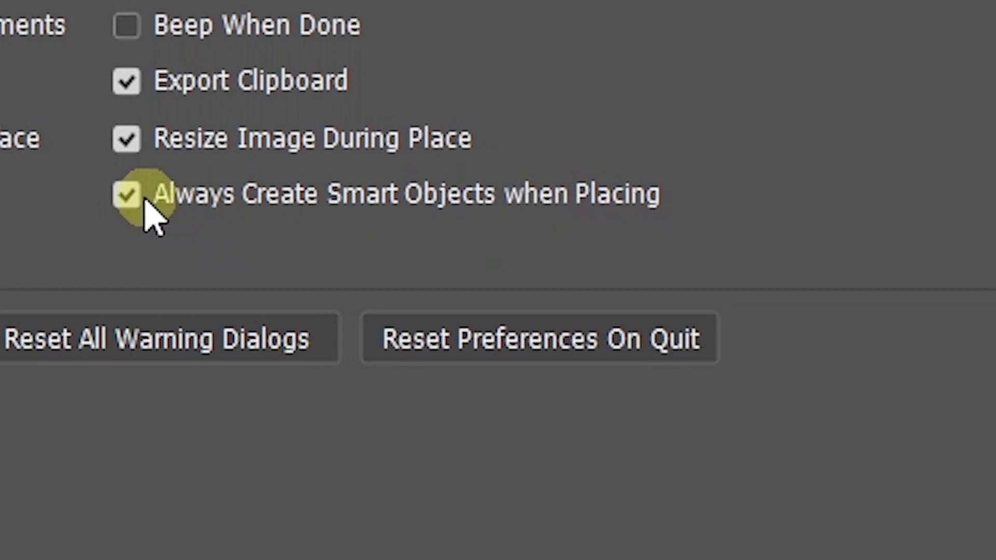
left_click(146, 201)
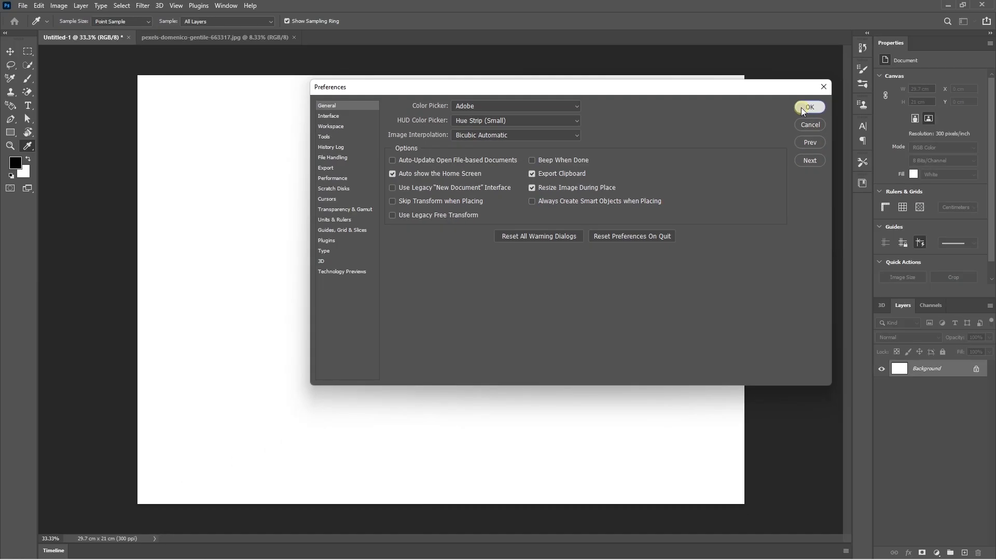
left_click(802, 106)
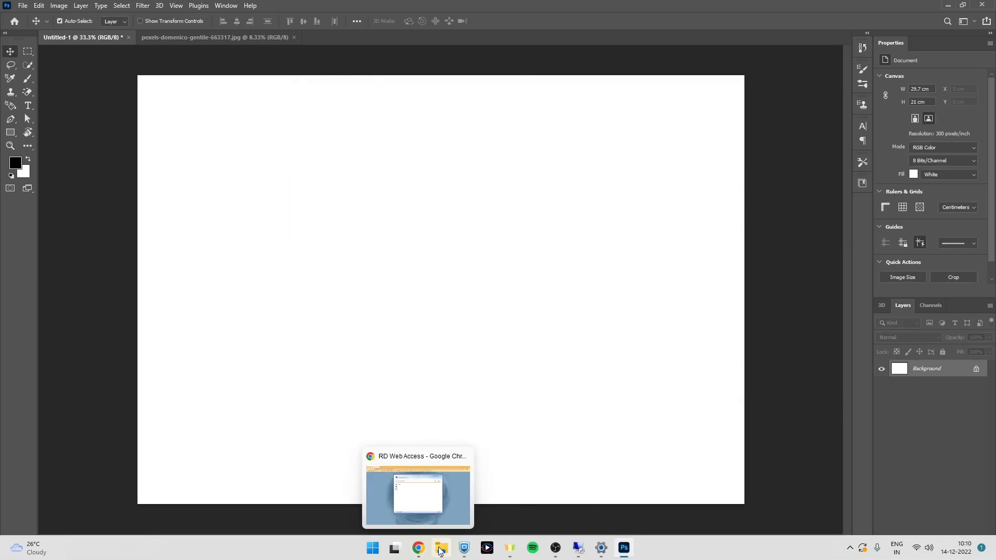
- Place the forest photo as a plain layer, nudge it, then delete it
left_click(442, 548)
left_click_drag(384, 200, 384, 199)
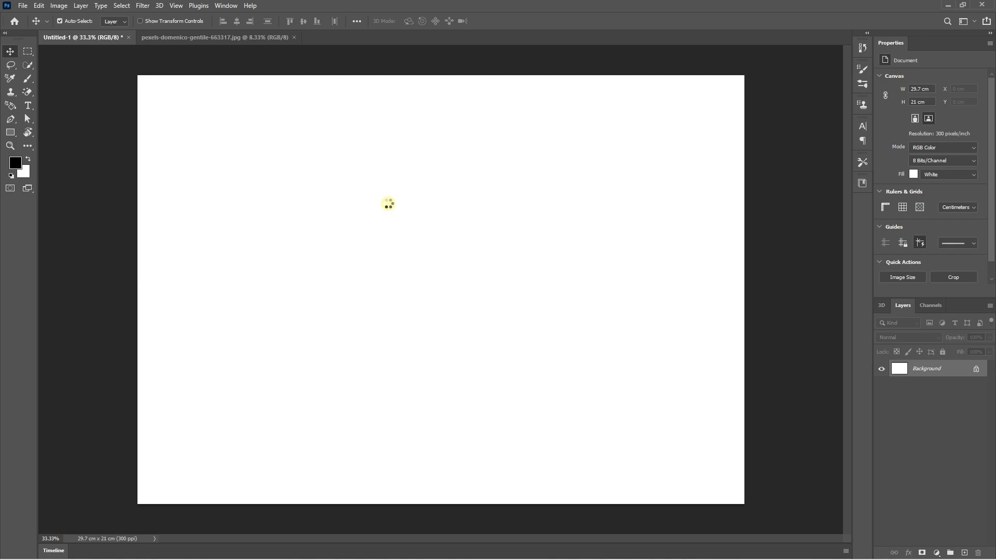
key("Return")
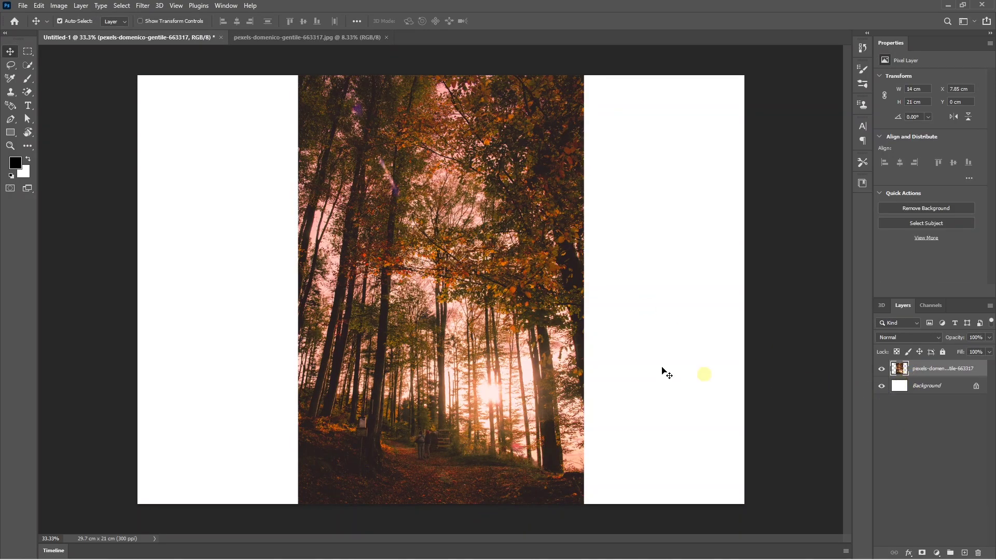
left_click_drag(428, 352, 472, 358)
key("Delete")
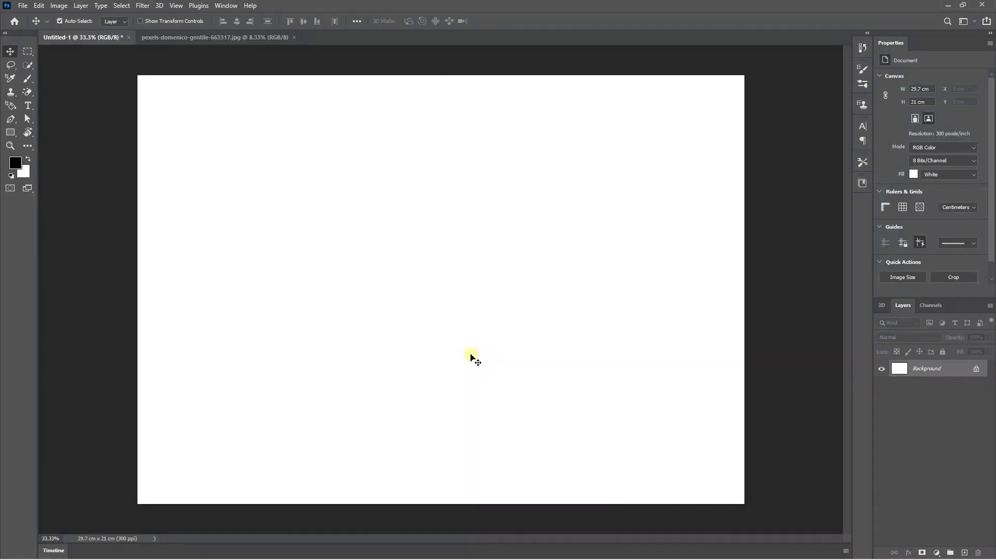
- Reopen Preferences with Ctrl+K and close them, keeping the new setting
key("ctrl+k")
key("Escape")
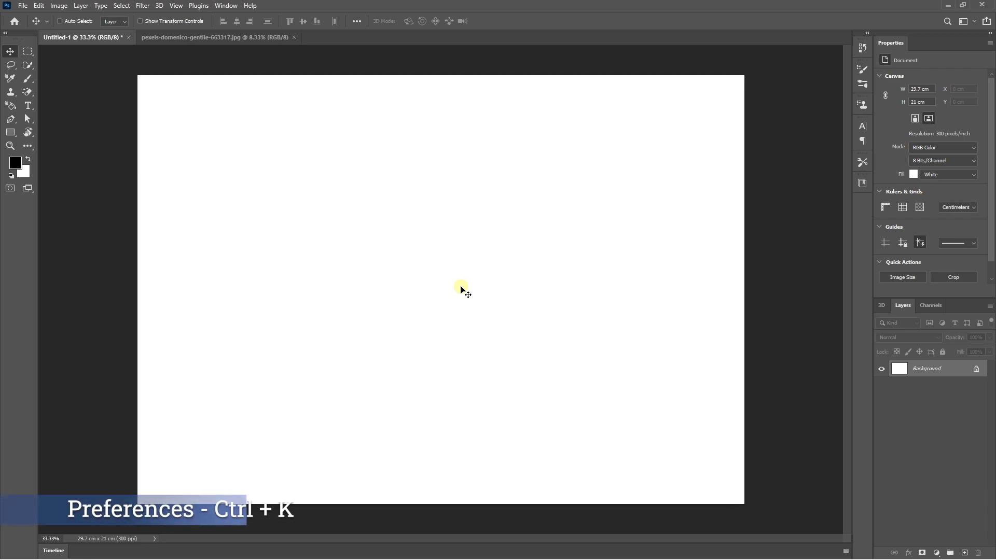
key("i")
key("ctrl+k")
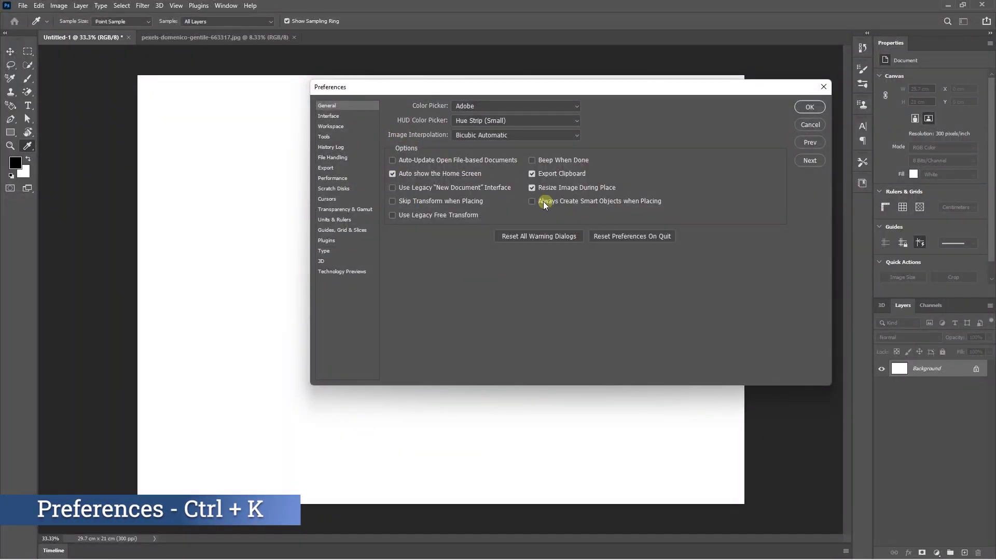
left_click(808, 106)
key("v")
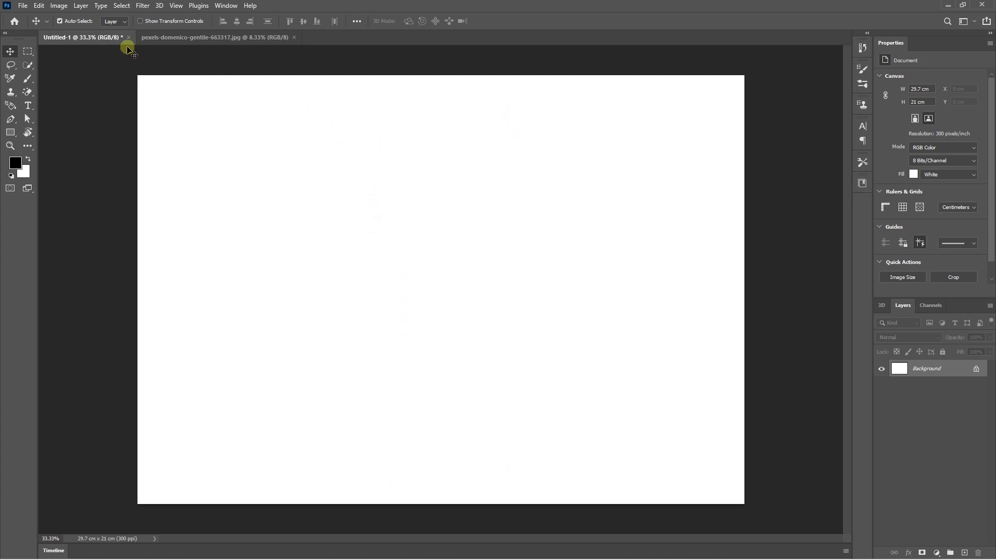
- Place the forest photo embedded via File > Place Embedded, then delete it
left_click(22, 6)
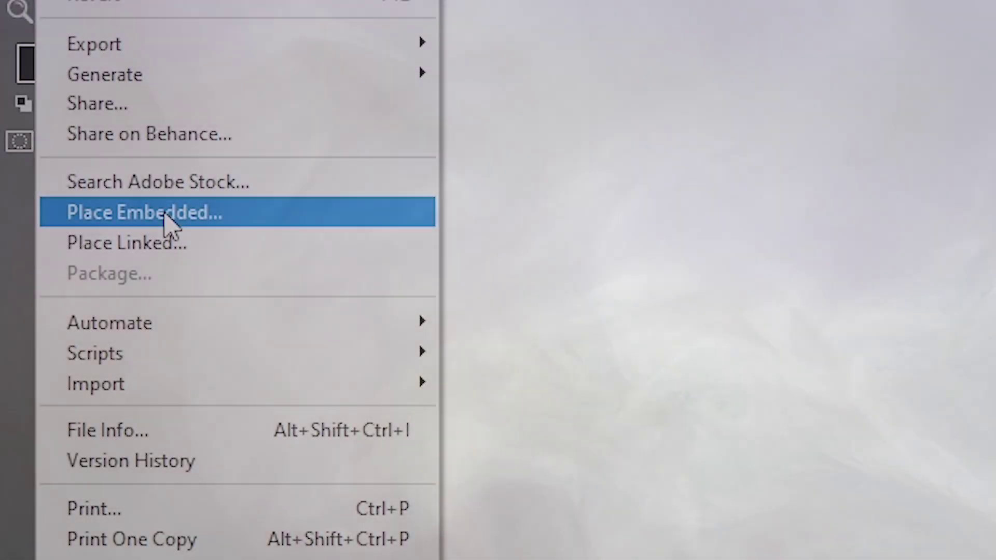
left_click(166, 223)
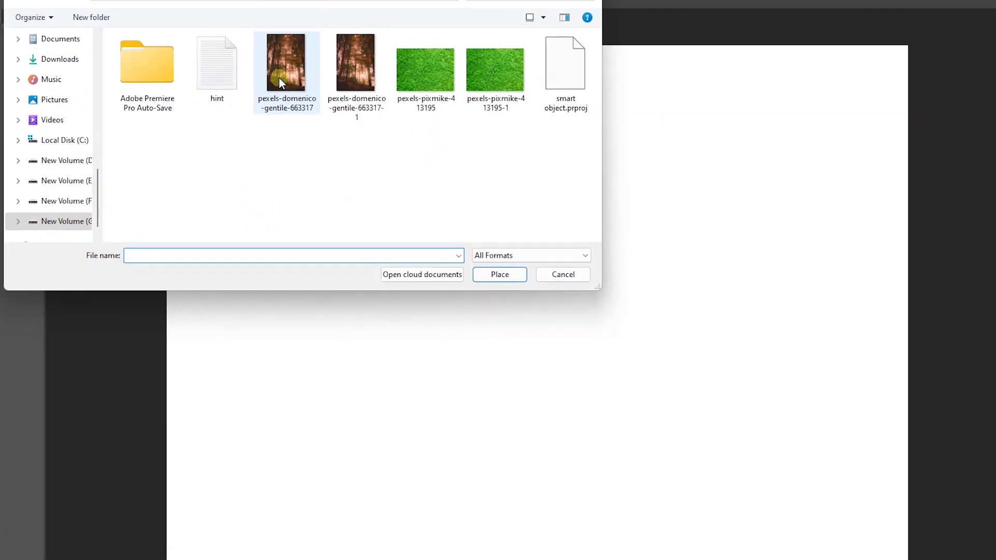
left_click(229, 102)
left_click(410, 261)
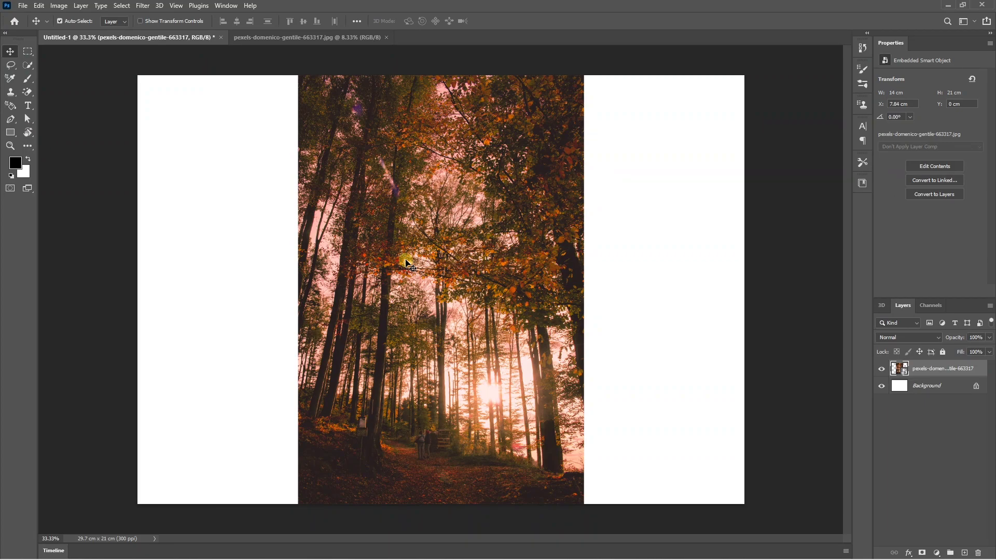
left_click(26, 6)
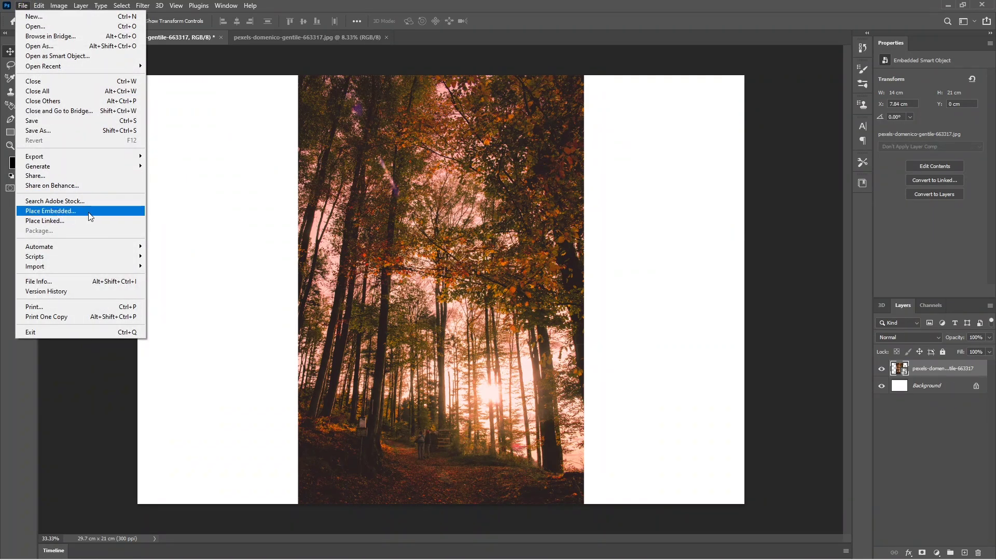
left_click(244, 207)
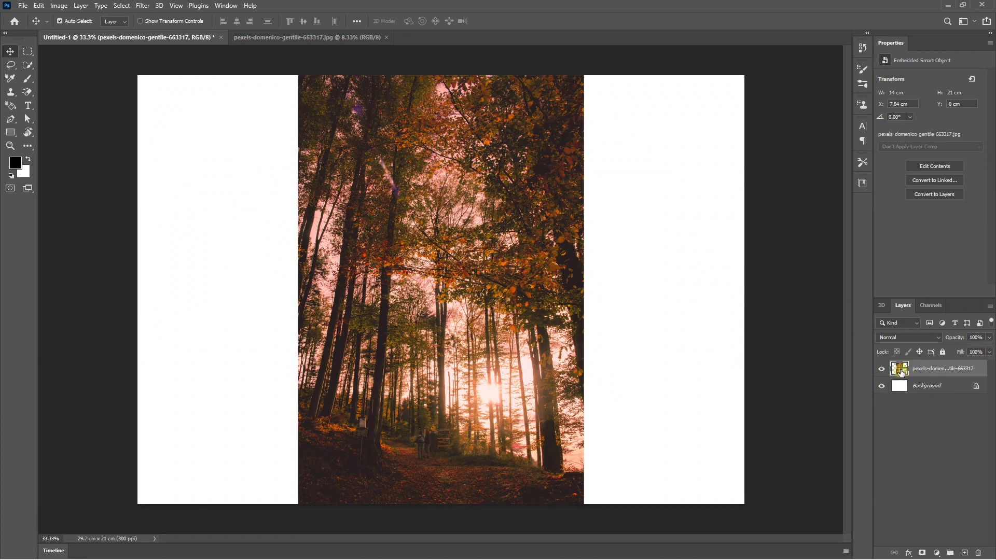
key("Delete")
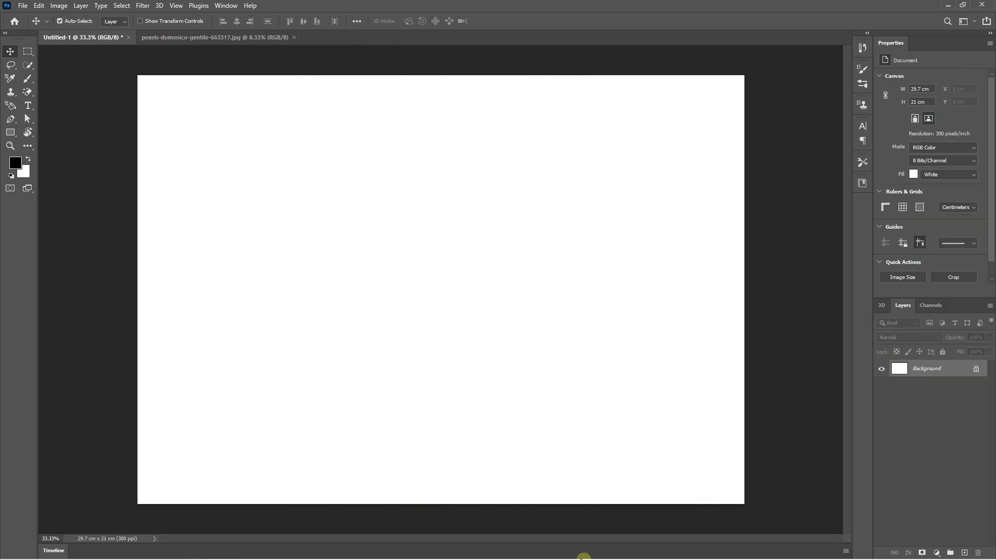
- Select the red car drawing in Illustrator and return to Photoshop's blank canvas
left_click(647, 549)
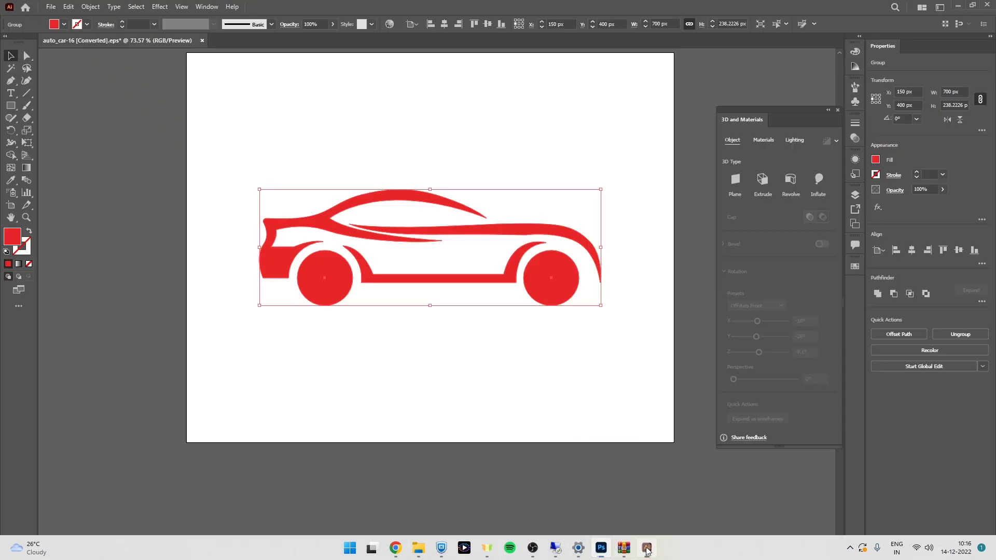
left_click_drag(247, 160, 633, 344)
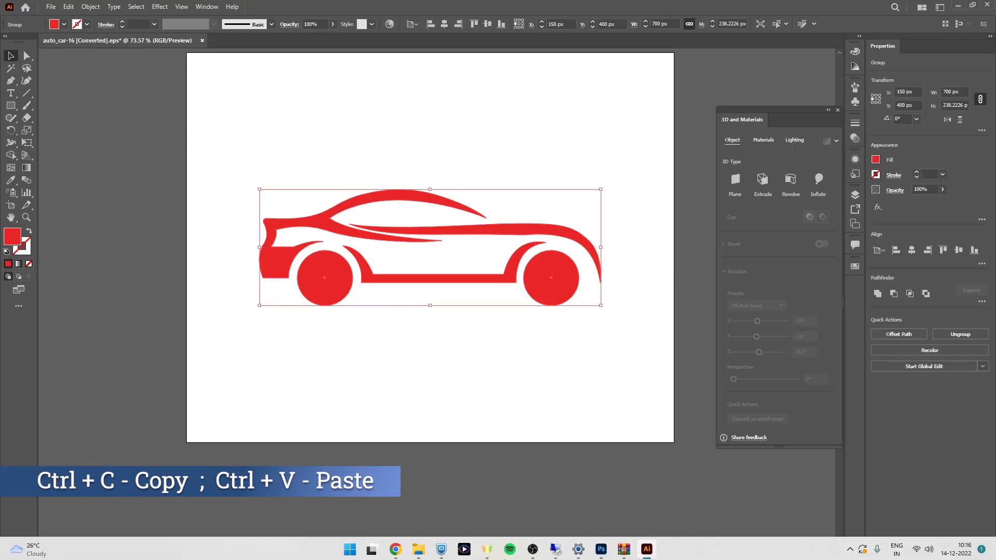
left_click(601, 549)
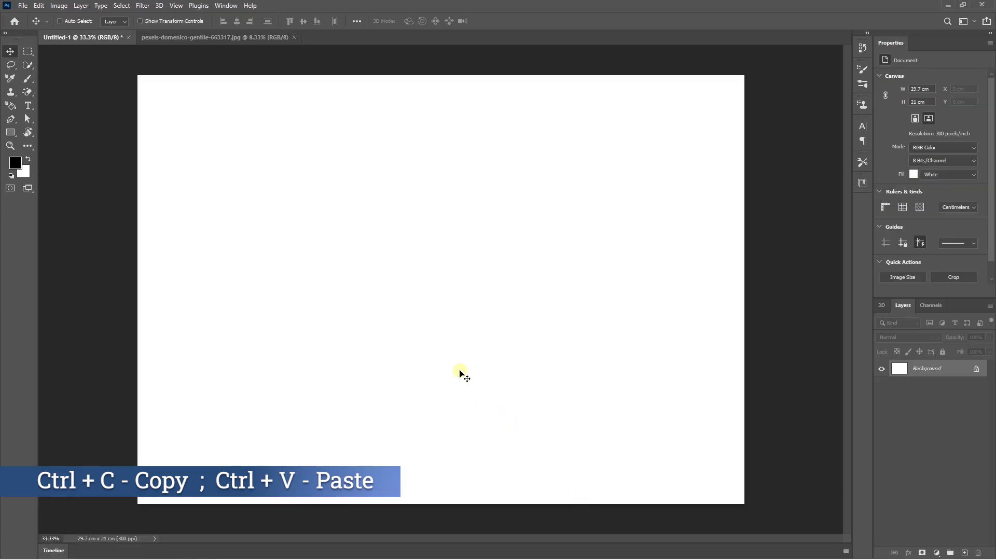
key("ctrl+v")
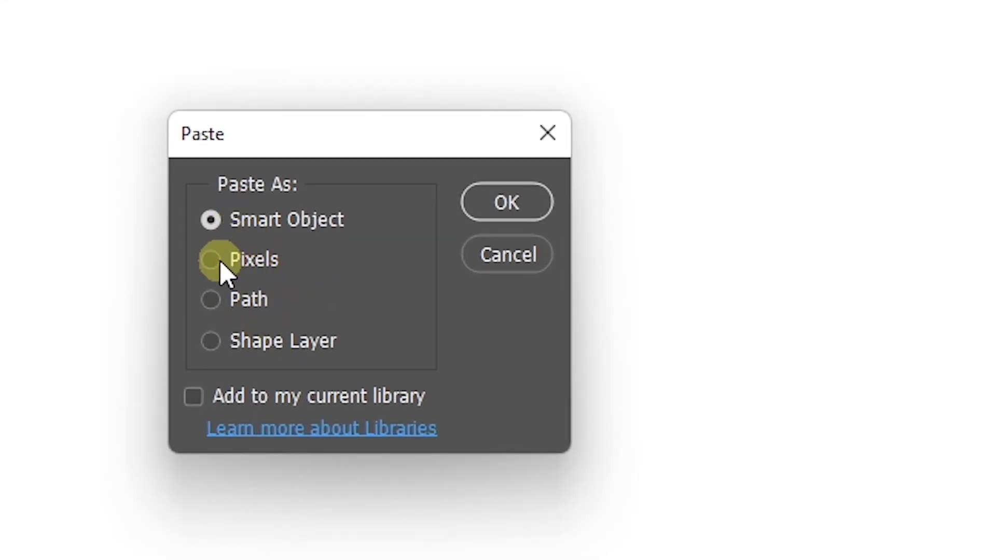
left_click(253, 222)
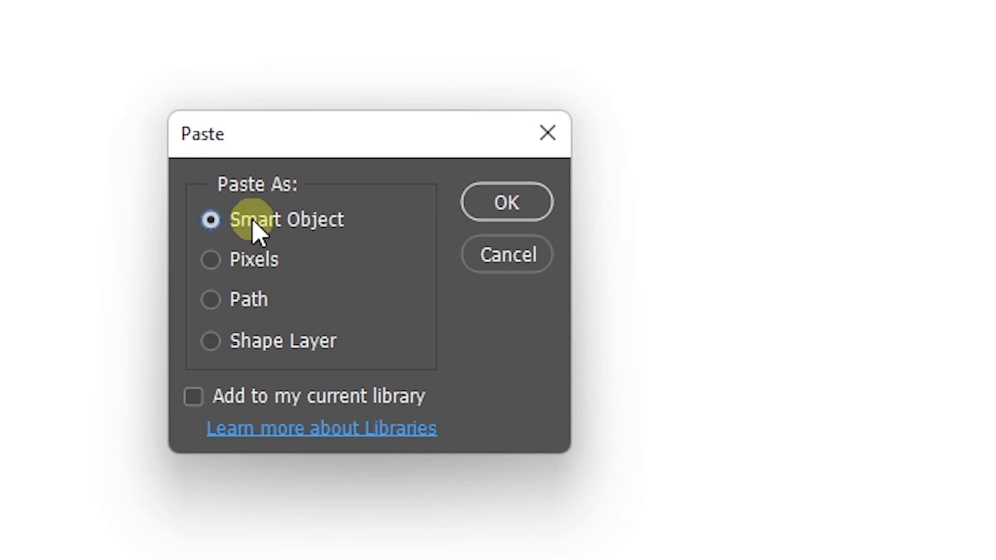
left_click(506, 202)
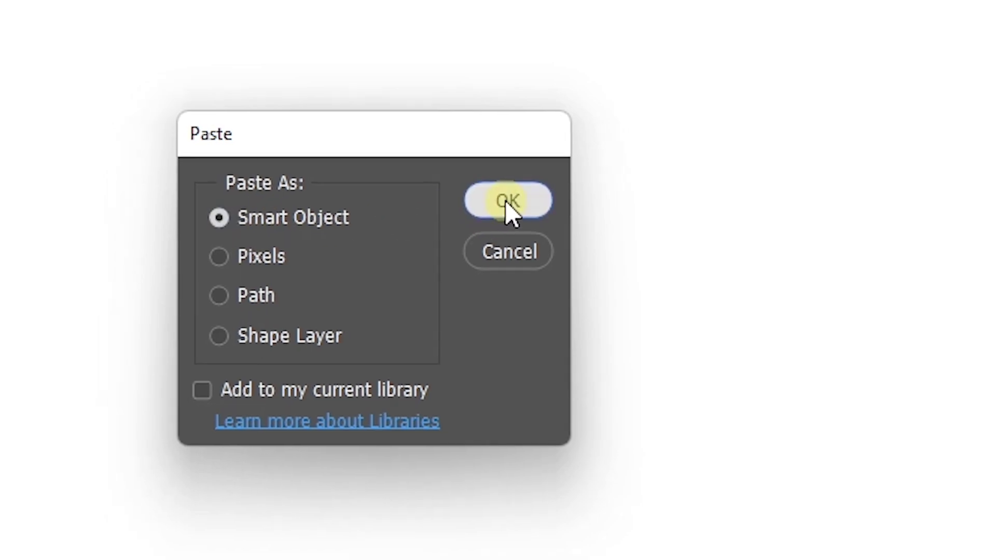
key("Return")
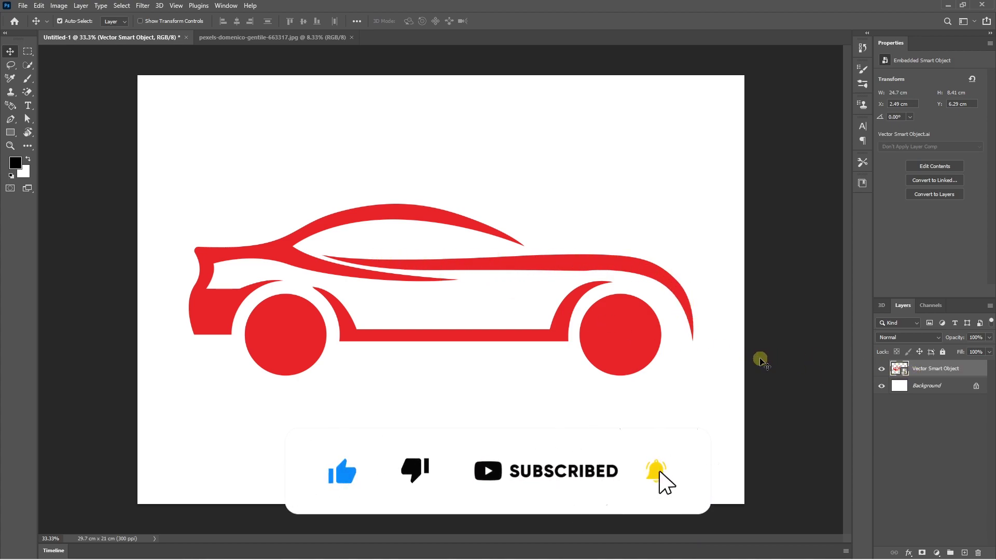
key("ctrl+t")
mouse_move(441, 204)
left_mouse_down()
mouse_move(442, 115)
mouse_move(440, 278)
mouse_move(453, 162)
left_mouse_up()
key("Return")
key("Return")
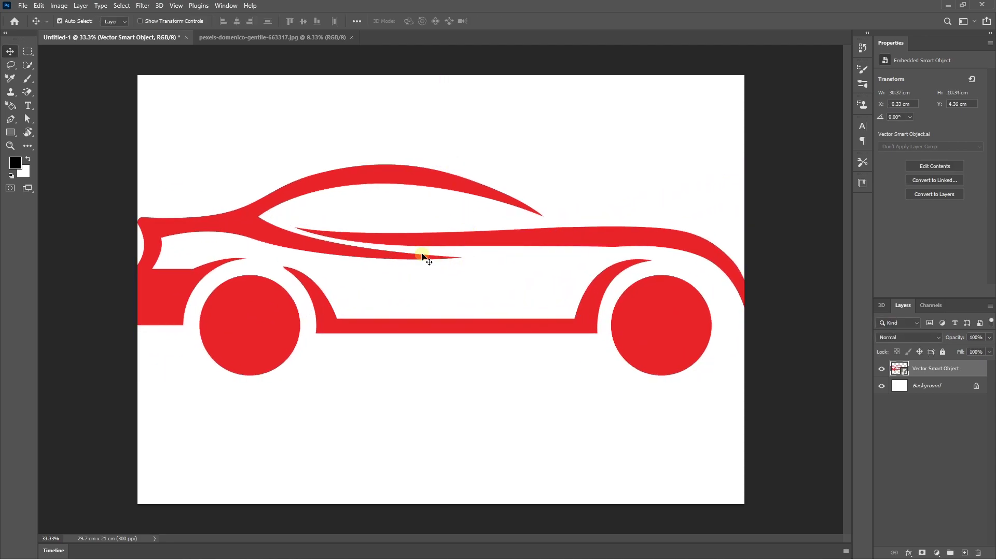
left_click_drag(446, 247, 455, 266)
key("Delete")
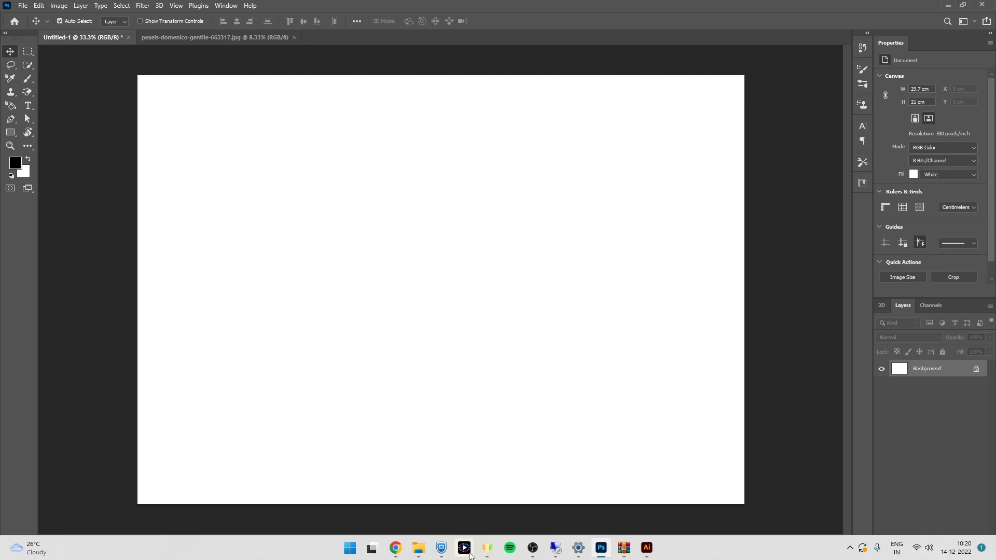
- Place two copies of the forest photo and rasterize the top copy
left_click_drag(471, 554, 362, 253)
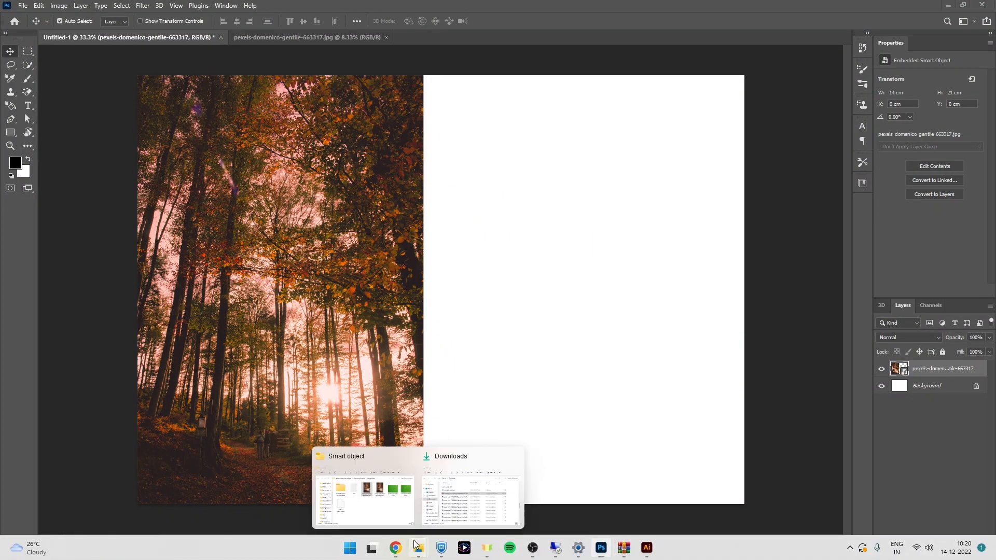
left_click_drag(471, 555, 578, 171)
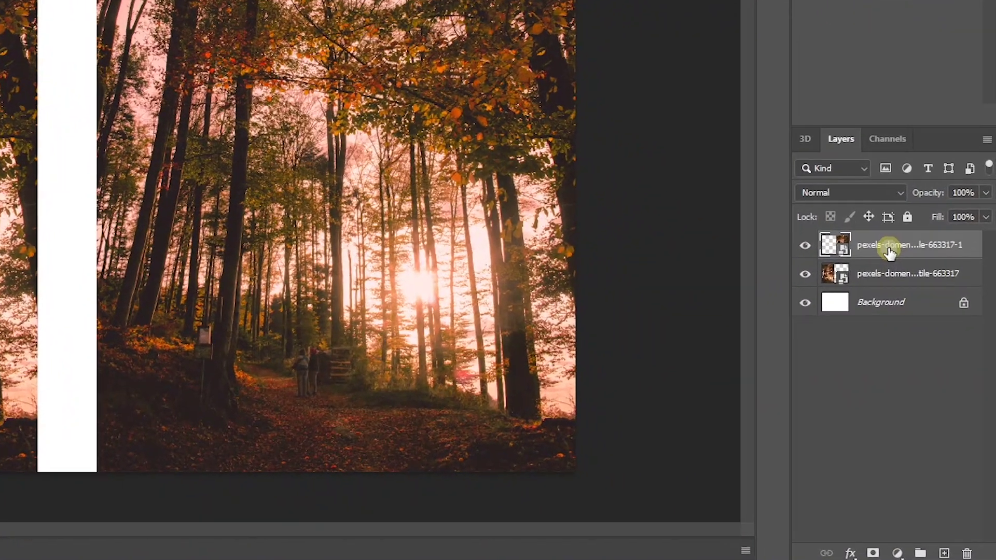
right_click(929, 370)
left_click(719, 98)
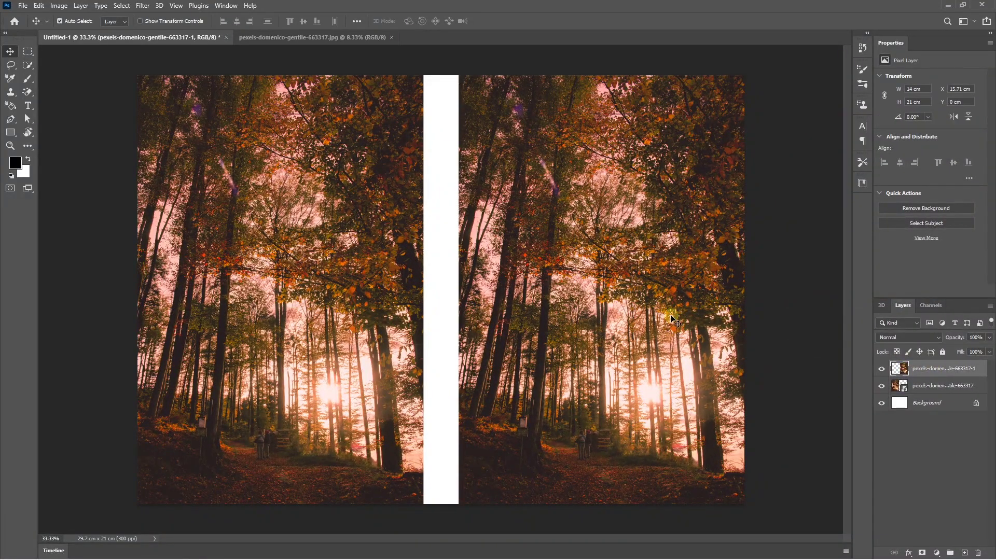
key("ctrl+0")
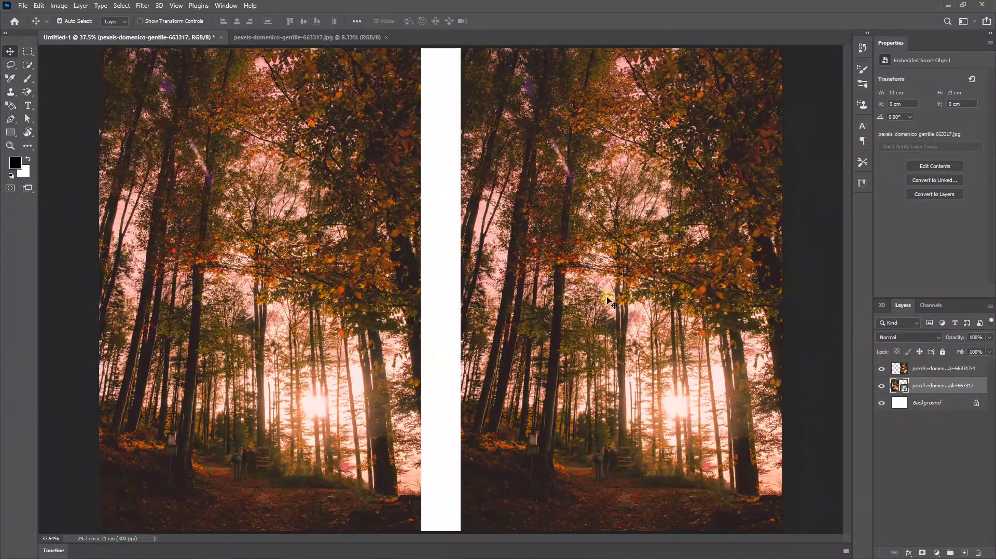
- Shrink the rasterized photo into the bottom-right corner and the smart object toward the bottom-left
key("ctrl+t")
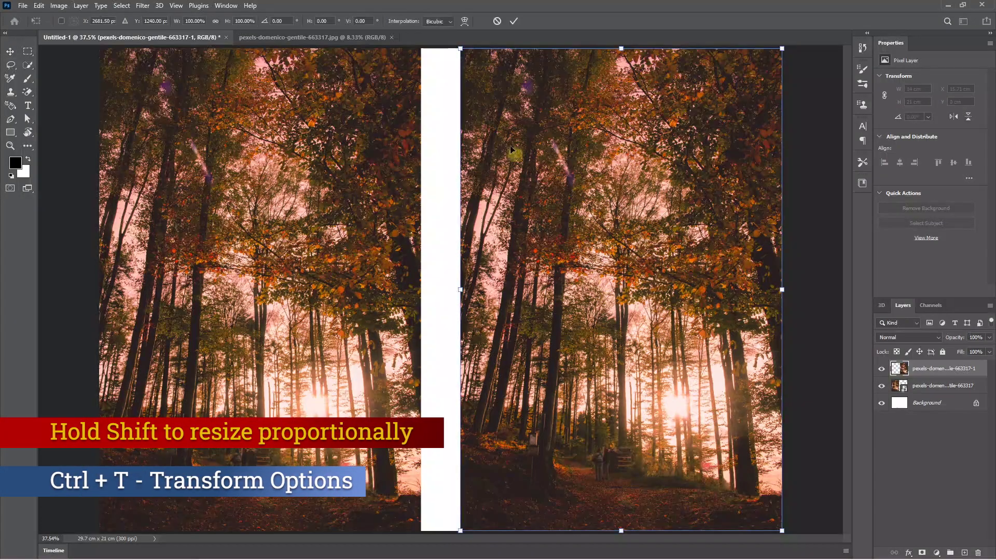
left_click_drag(460, 50, 764, 504)
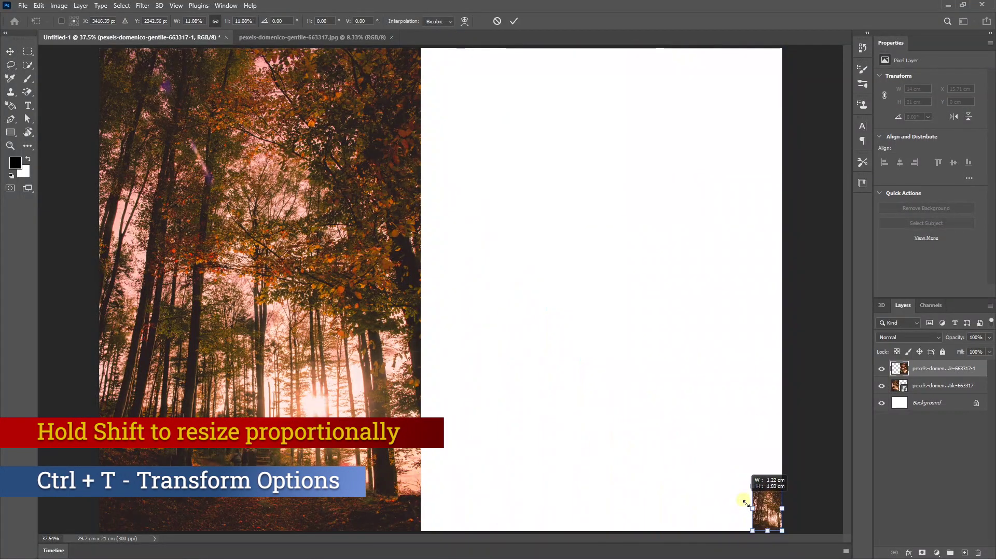
key("Return")
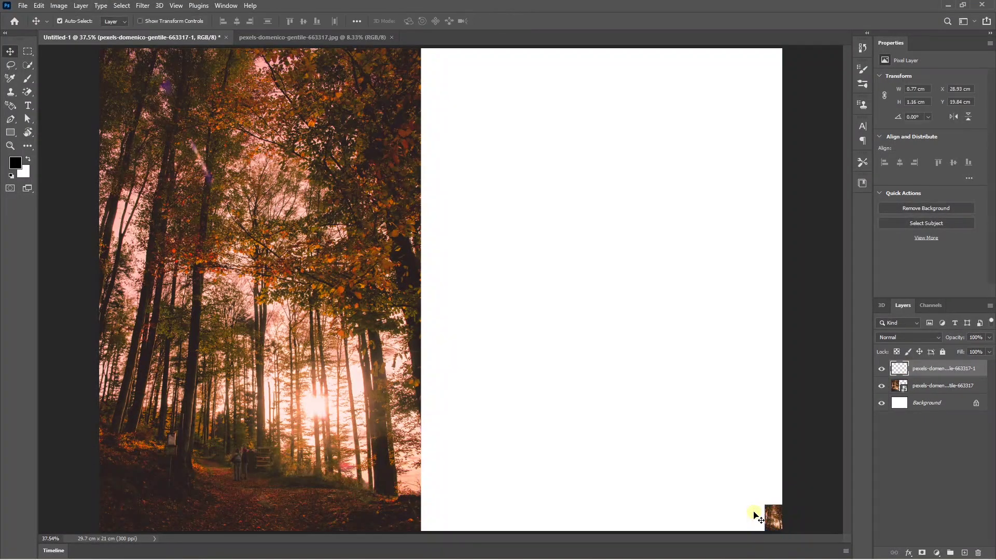
left_click(353, 273)
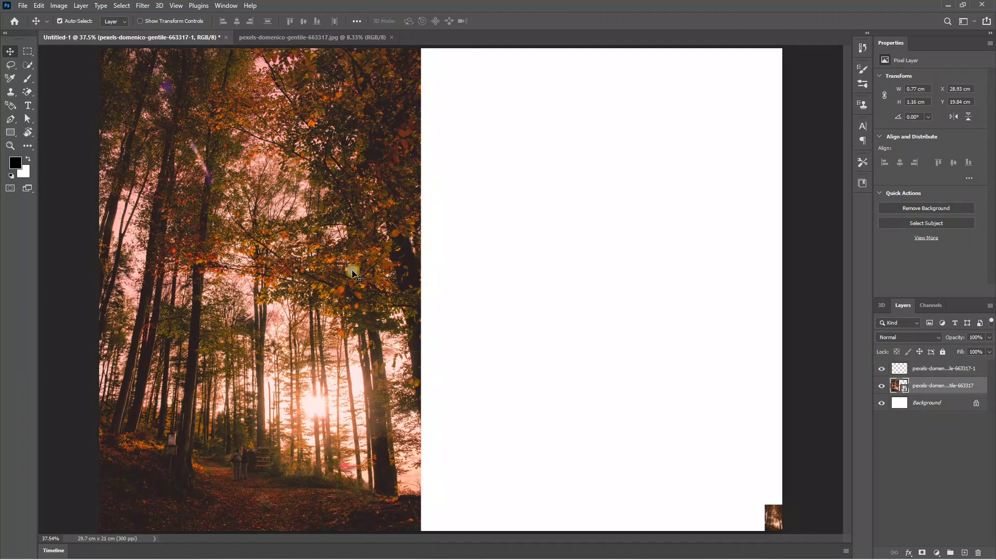
key("ctrl+t")
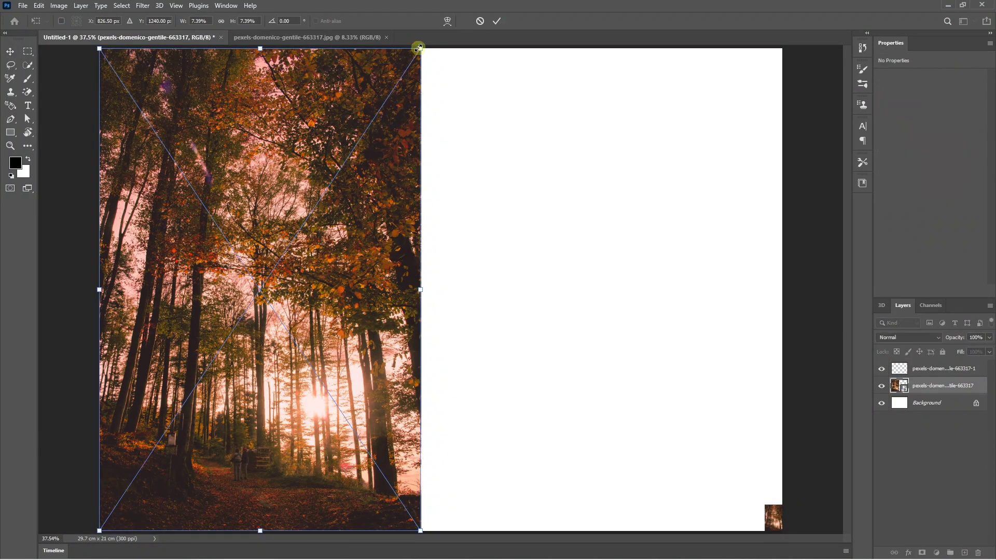
mouse_move(420, 49)
left_mouse_down()
mouse_move(203, 459)
mouse_move(127, 513)
left_mouse_up()
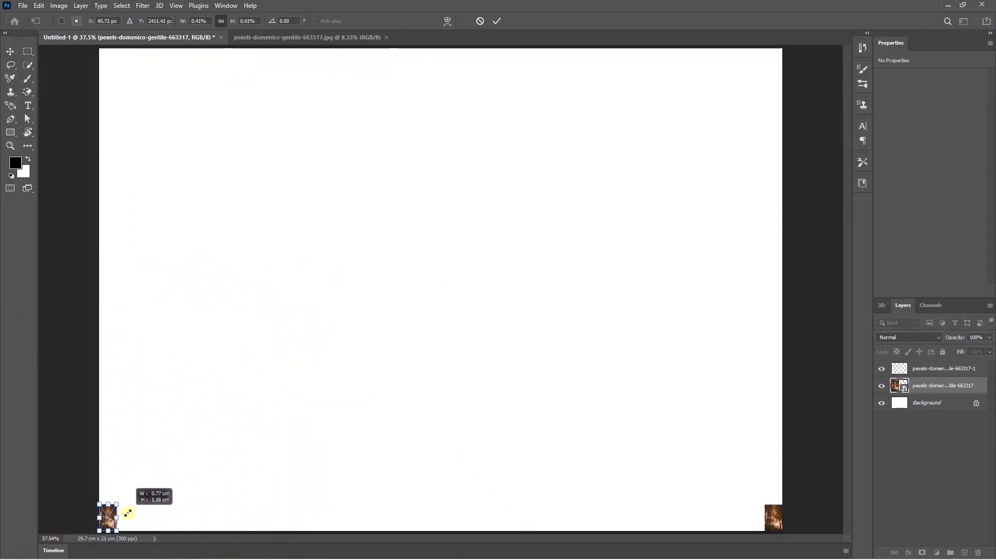
- Move both thumbnails inward and enlarge the rasterized photo to fill the right side
key("Return")
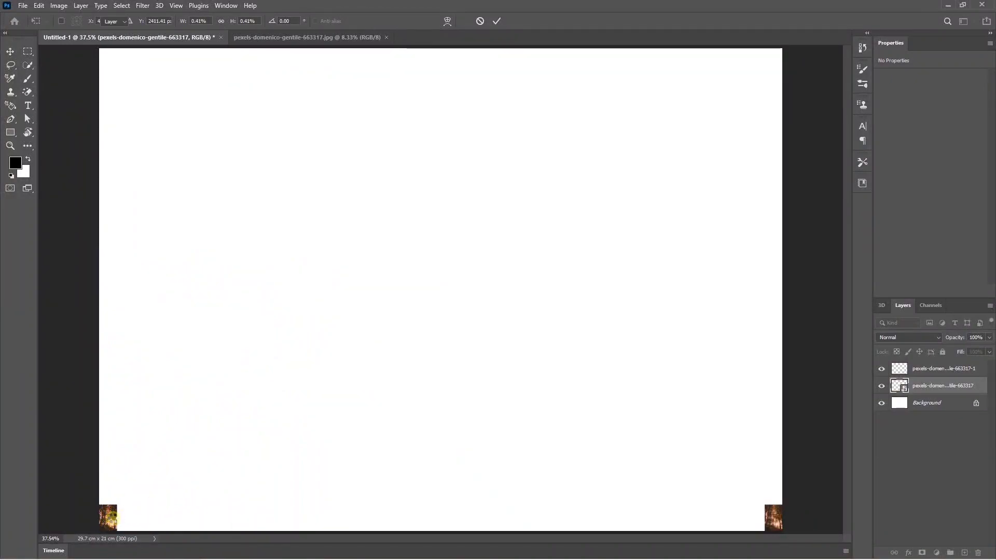
left_click_drag(108, 518, 214, 487)
left_click_drag(773, 517, 716, 479)
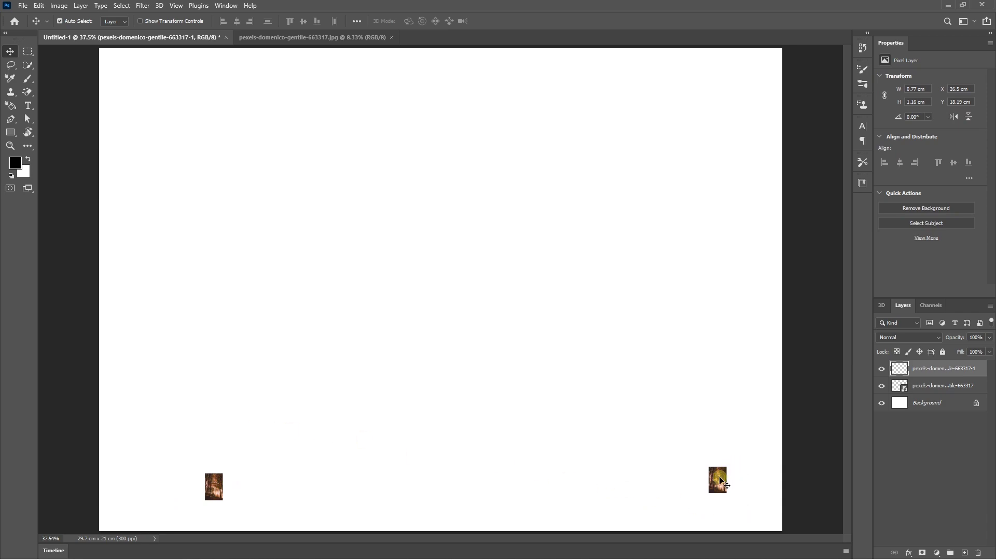
key("ctrl+t")
left_click_drag(708, 467, 471, 21)
key("Return")
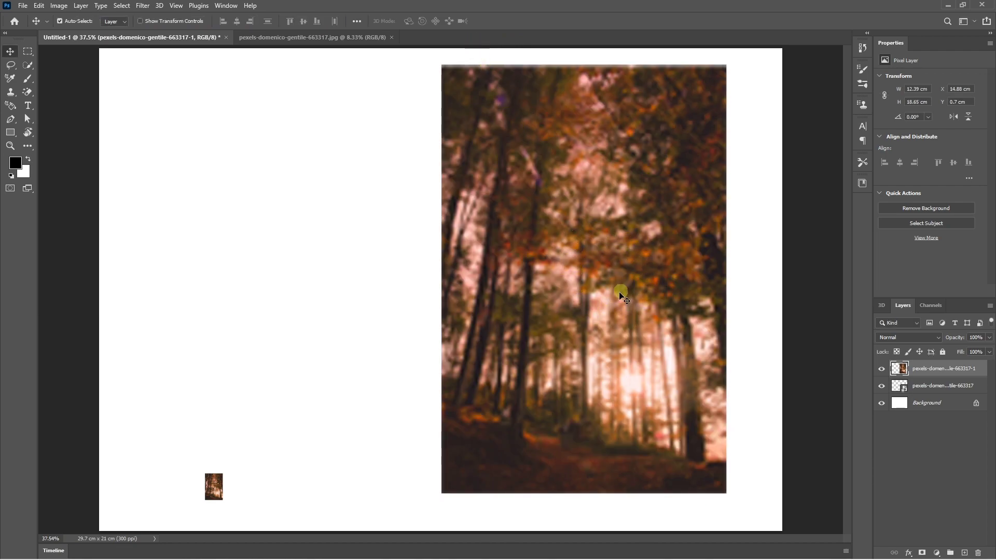
- Enlarge the smart-object photo and compare its sharpness with the rasterized layer
mouse_move(217, 487)
left_mouse_down()
mouse_move(145, 487)
mouse_move(341, 102)
mouse_move(384, 41)
left_mouse_up()
key("ctrl+t")
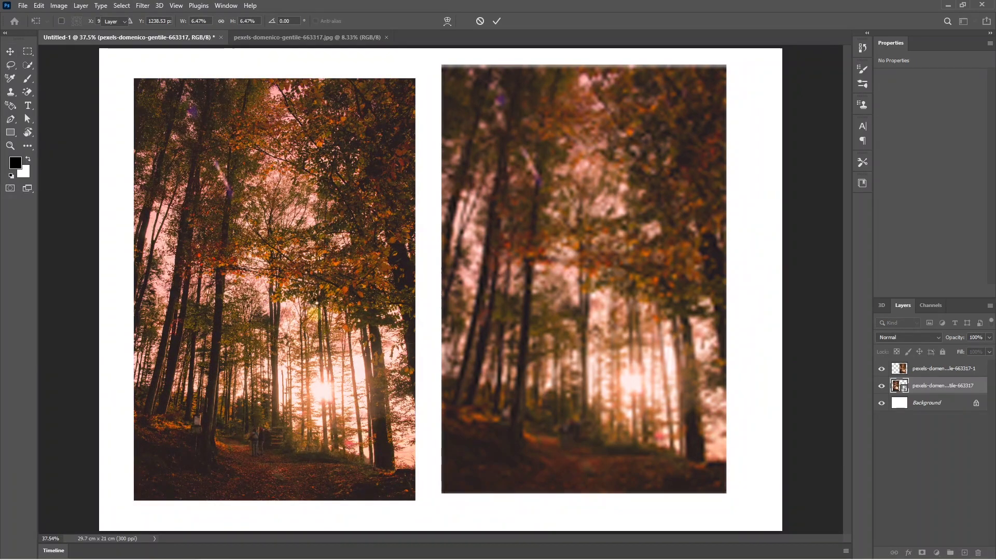
key("Return")
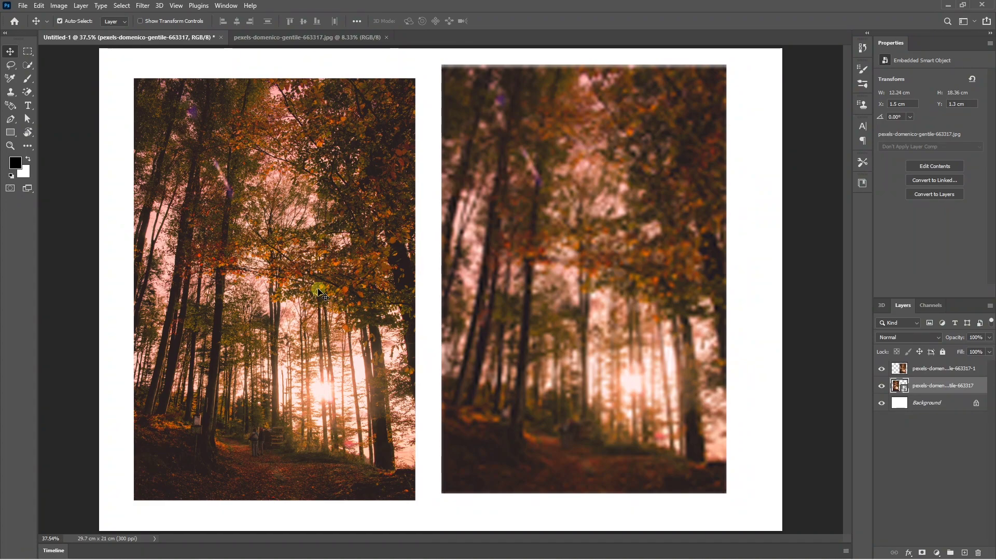
left_click(321, 293)
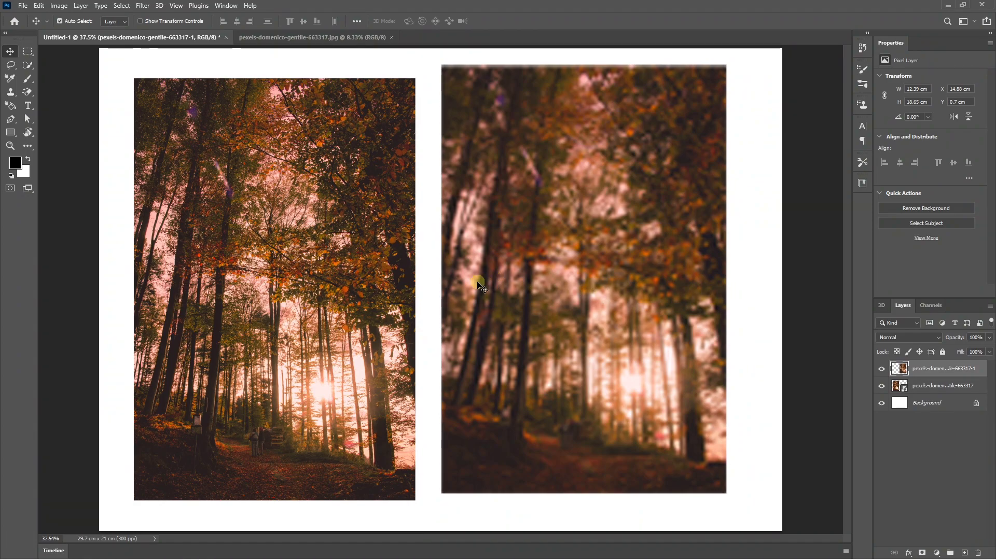
left_click(288, 261)
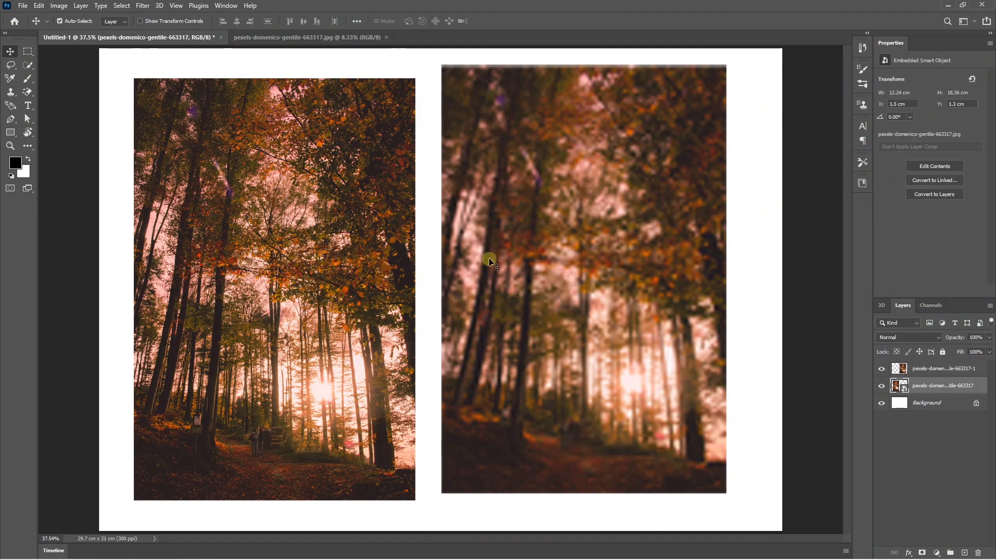
left_click(543, 262)
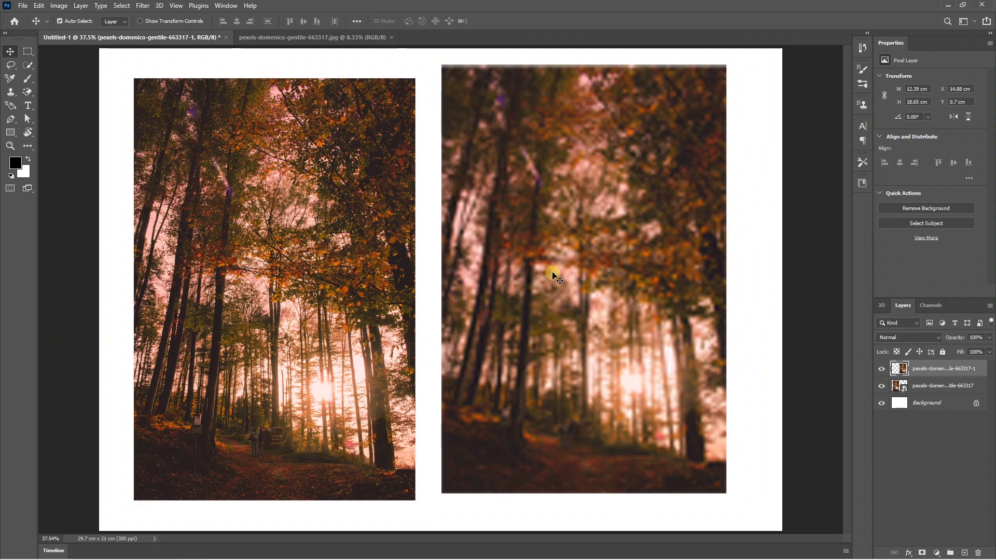
left_click(407, 283)
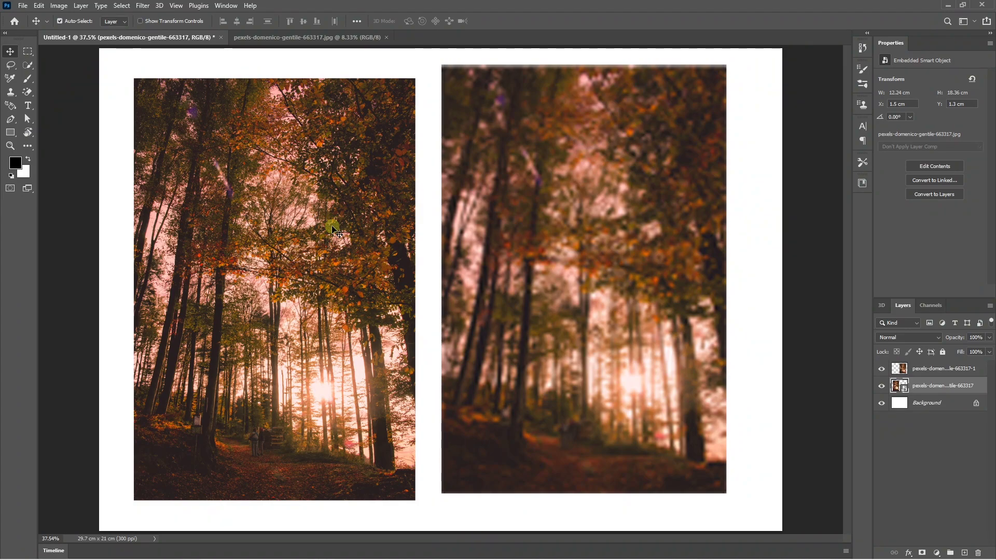
- Shrink the left smart-object photo to a tiny size and enlarge it back
key("ctrl+t")
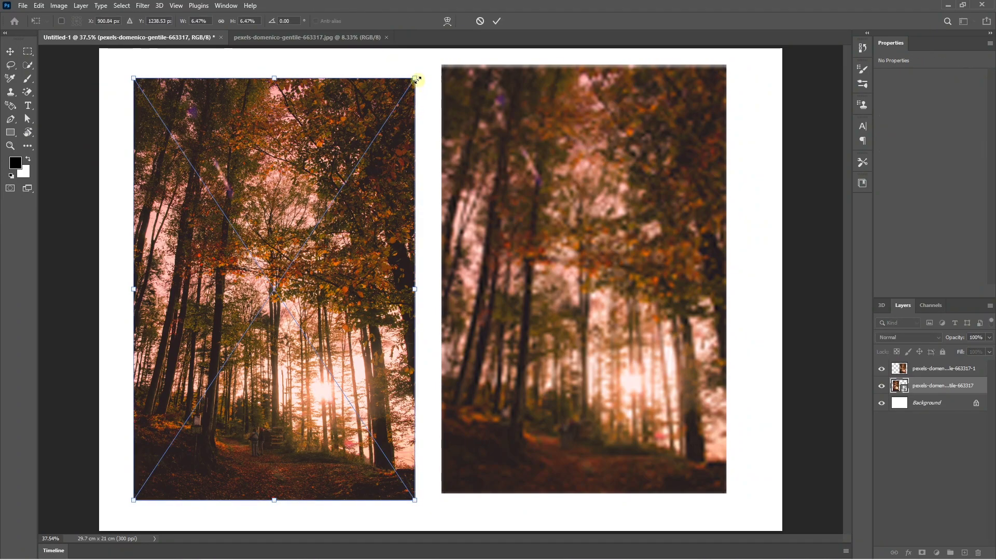
left_click_drag(416, 78, 147, 484)
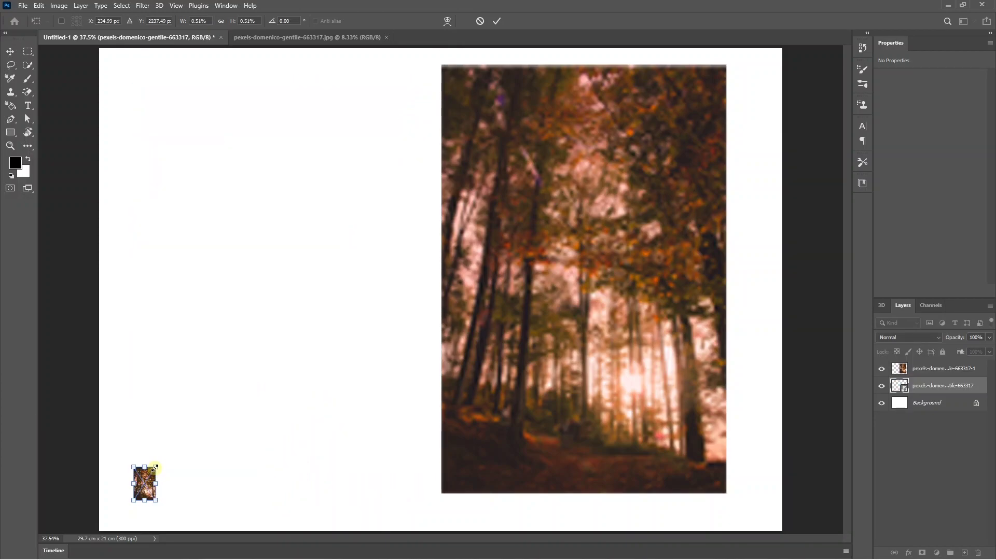
mouse_move(155, 469)
left_mouse_down()
mouse_move(289, 241)
mouse_move(367, 148)
mouse_move(368, 127)
left_mouse_up()
key("Return")
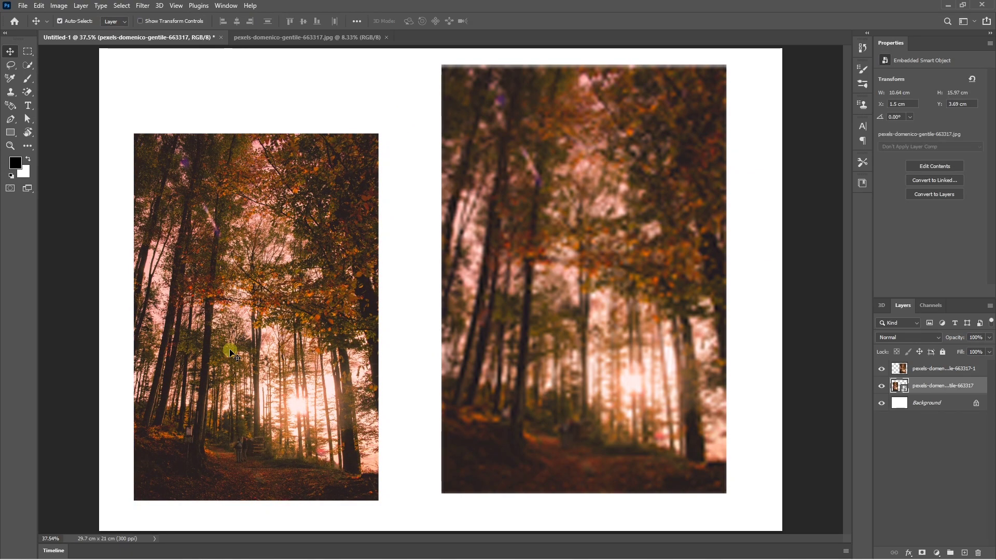
- Shrink the pixel copy to a thumbnail and enlarge it back to about 76%
left_click(579, 294)
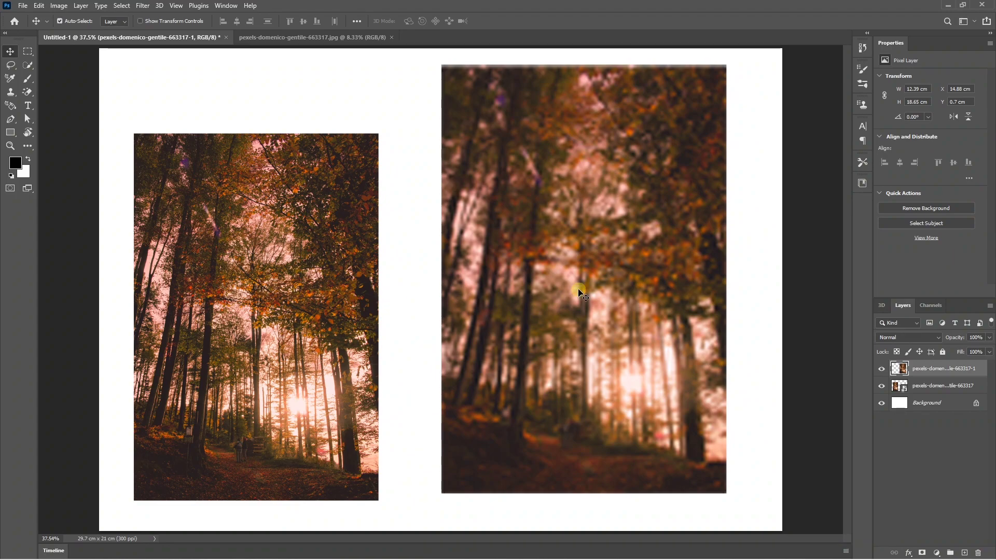
key("ctrl+t")
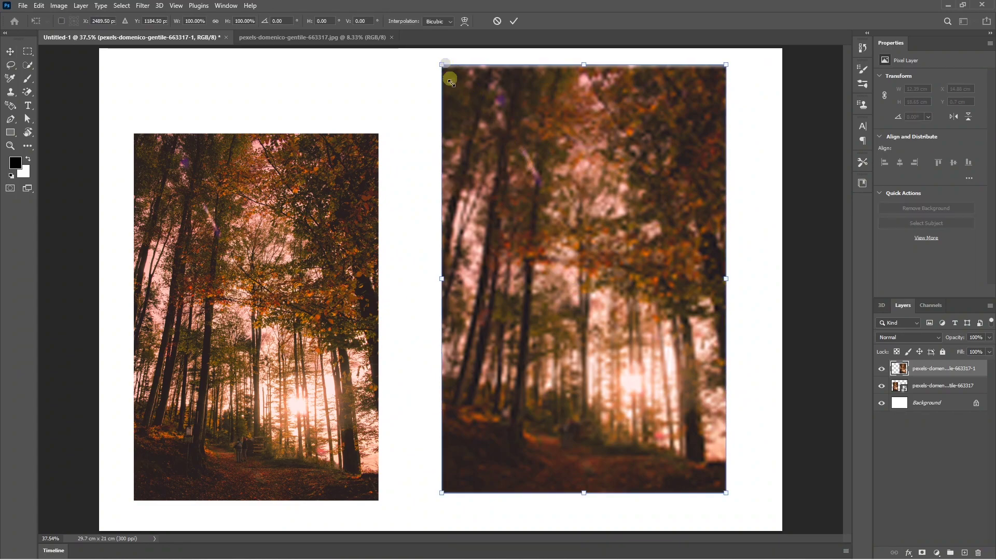
left_click_drag(455, 71, 685, 432)
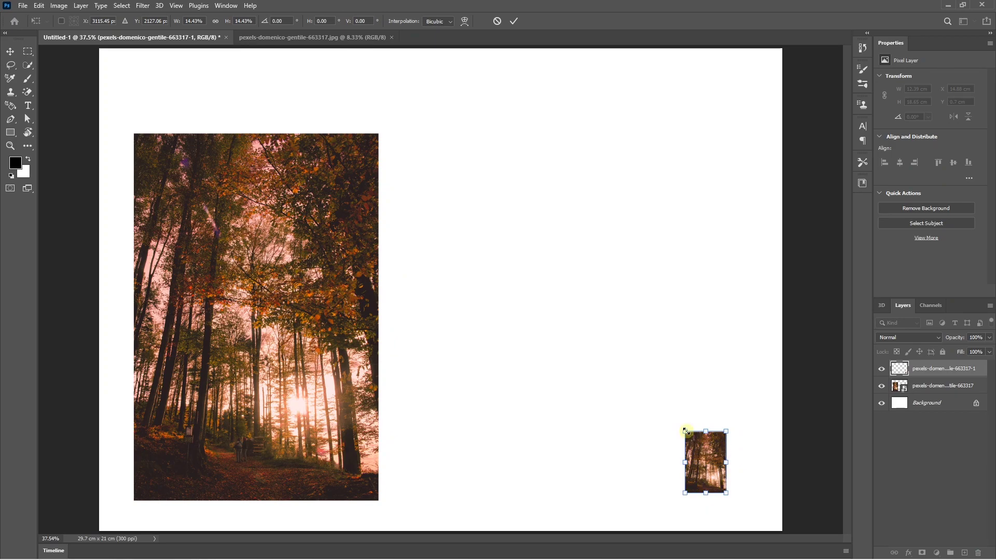
left_click_drag(685, 431, 492, 169)
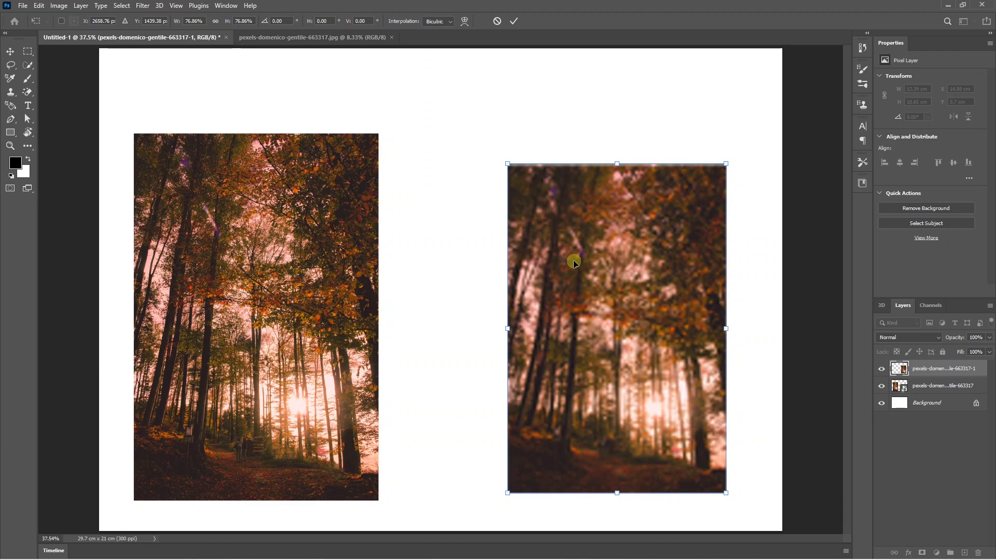
key("Return")
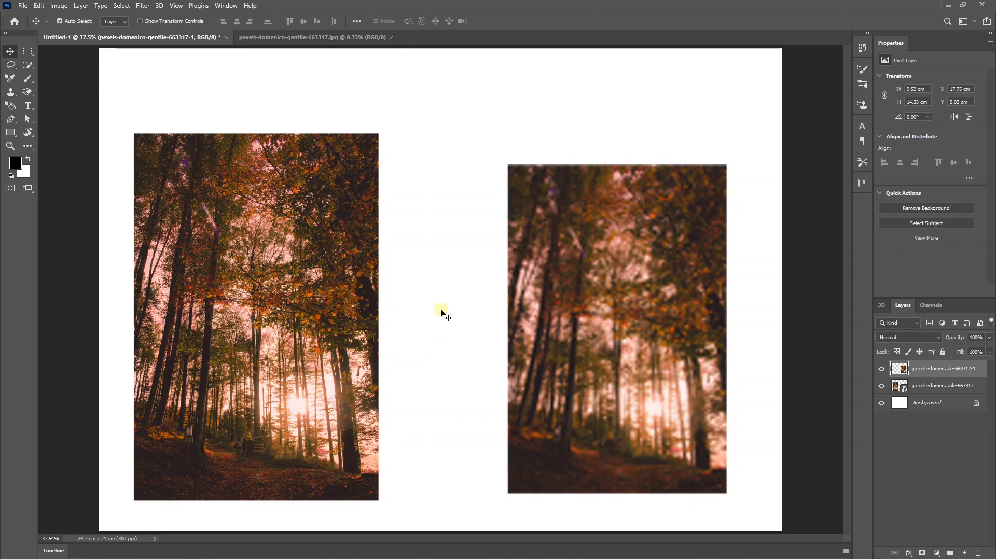
- Switch between the smart object and pixel copy layers to compare sharpness
left_click(322, 364)
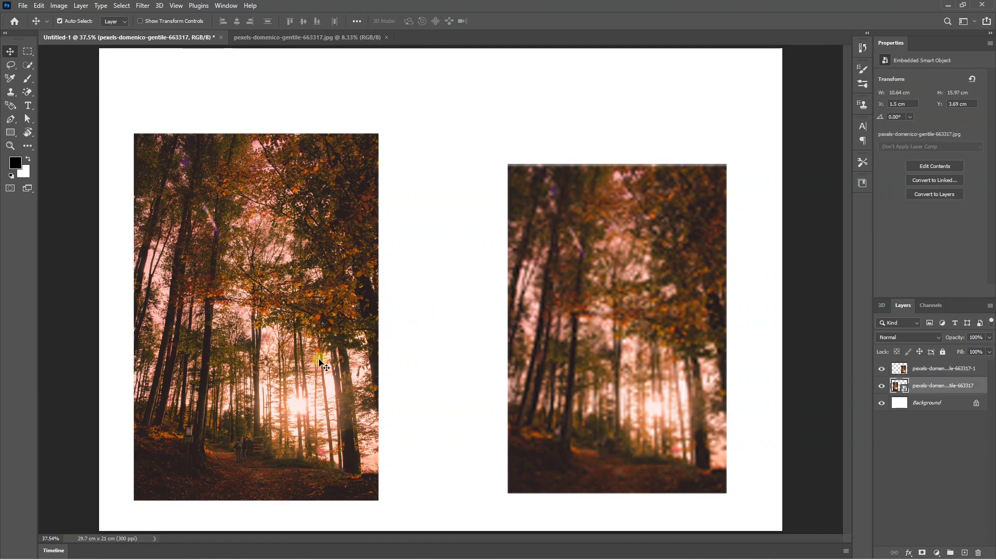
left_click(567, 347)
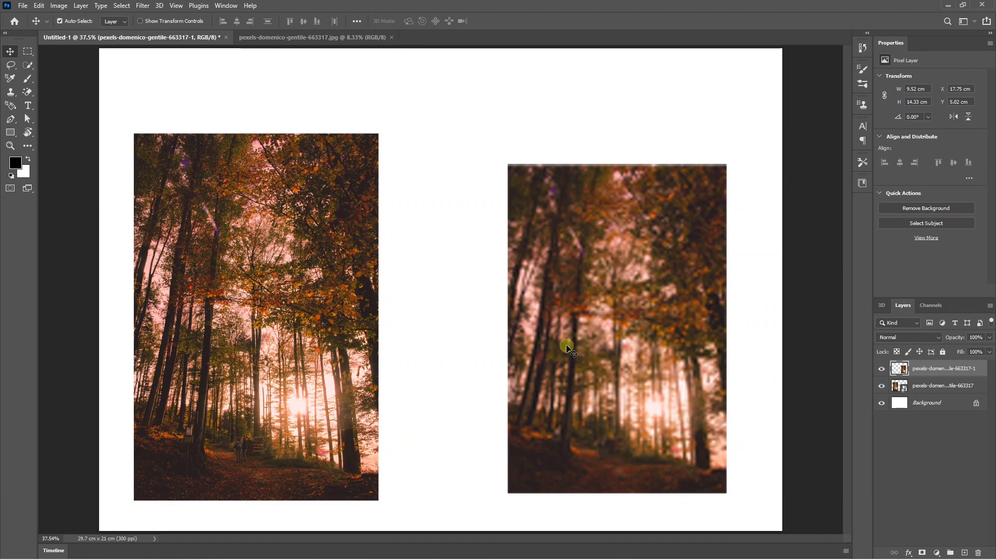
key("alt+[")
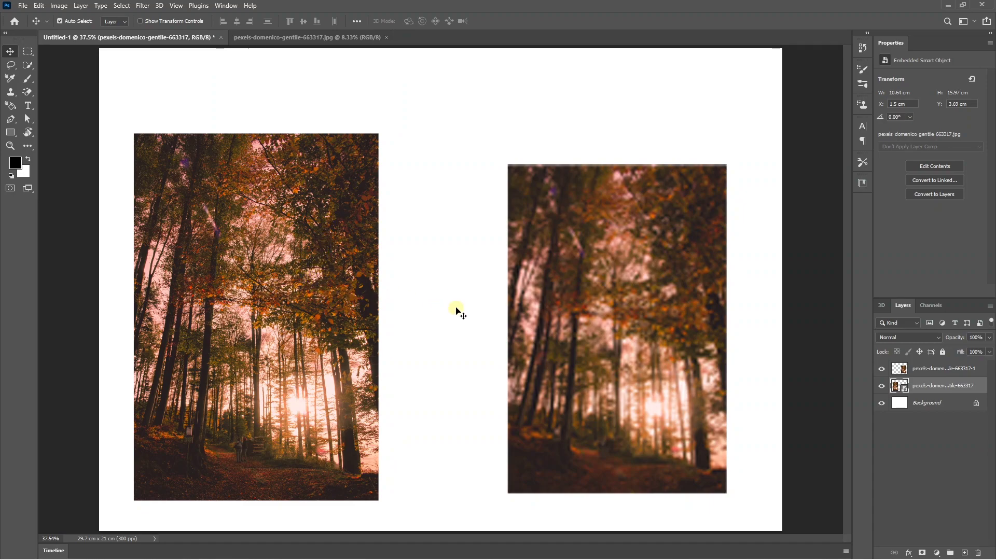
left_click(605, 316)
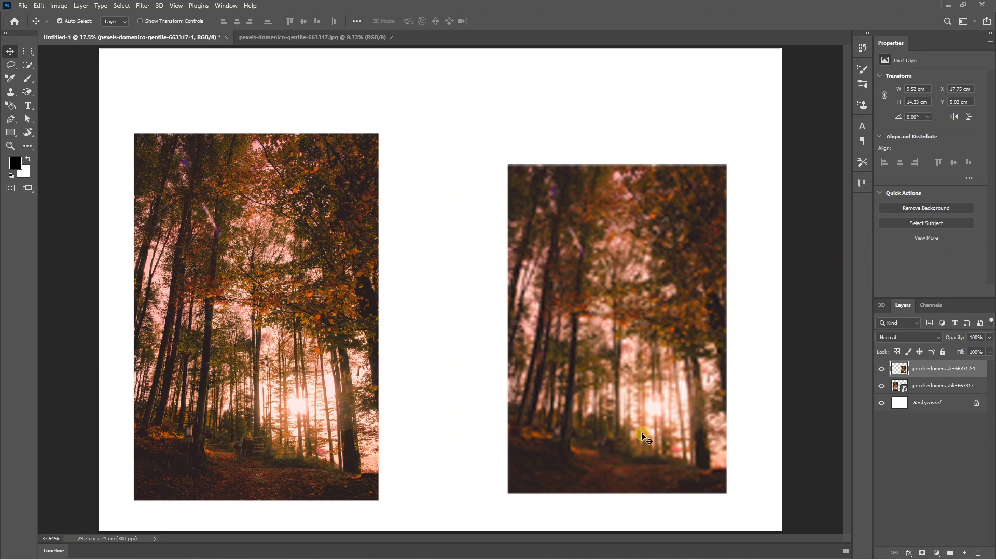
left_click(250, 270)
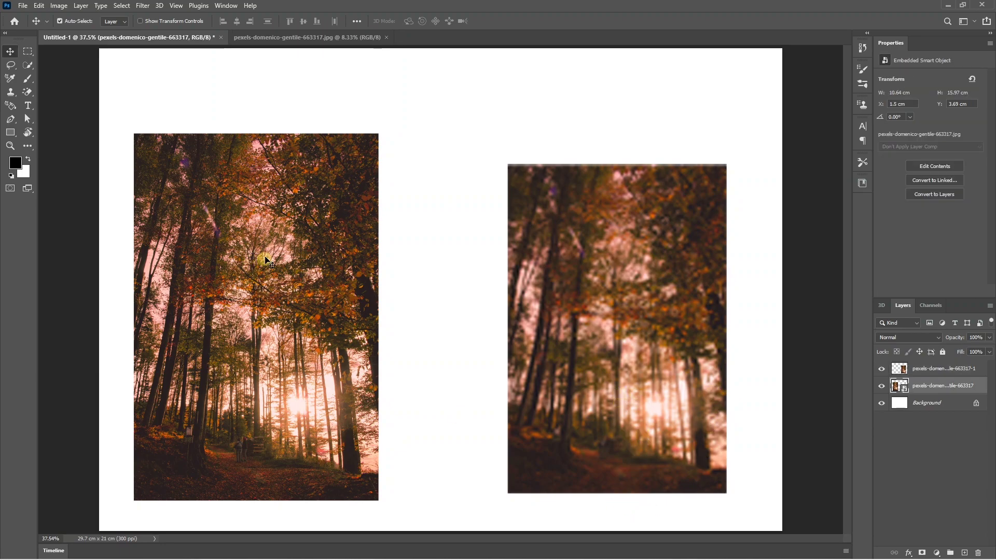
left_click(930, 371)
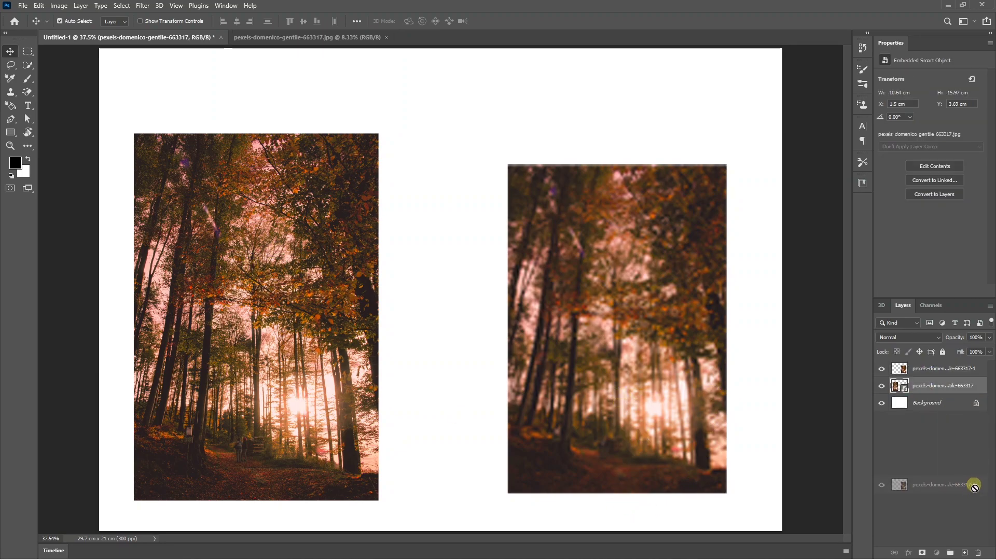
- Delete the blurry pixel copy and paint soft black strokes on a new Layer 1
left_click_drag(929, 372, 978, 553)
key("s")
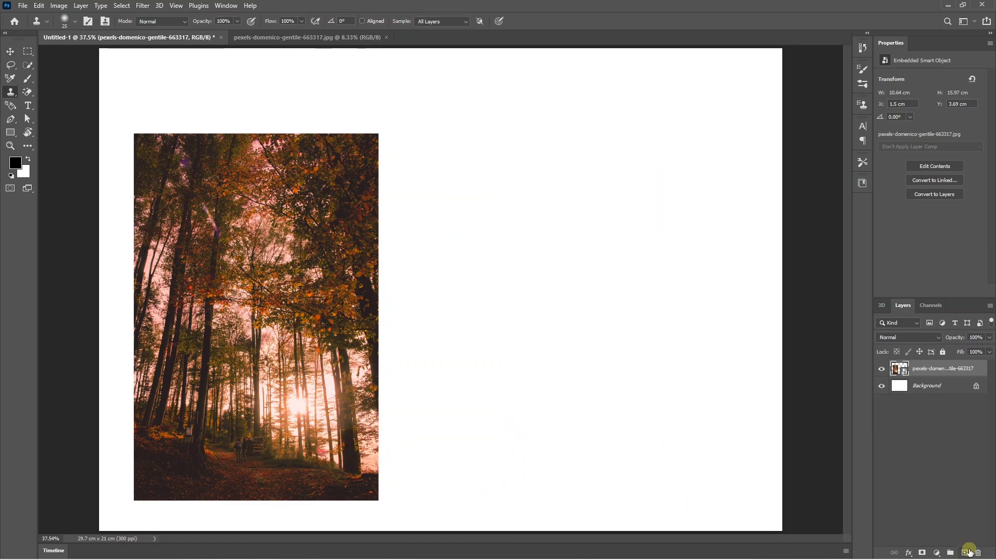
left_click(964, 553)
key("b")
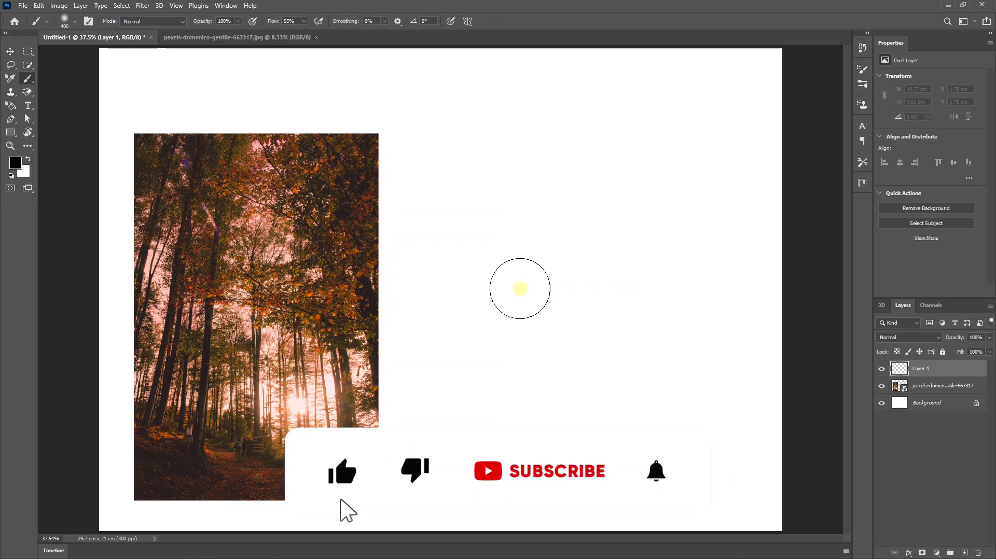
mouse_move(518, 289)
left_mouse_down()
mouse_move(587, 249)
mouse_move(577, 352)
mouse_move(618, 232)
left_mouse_up()
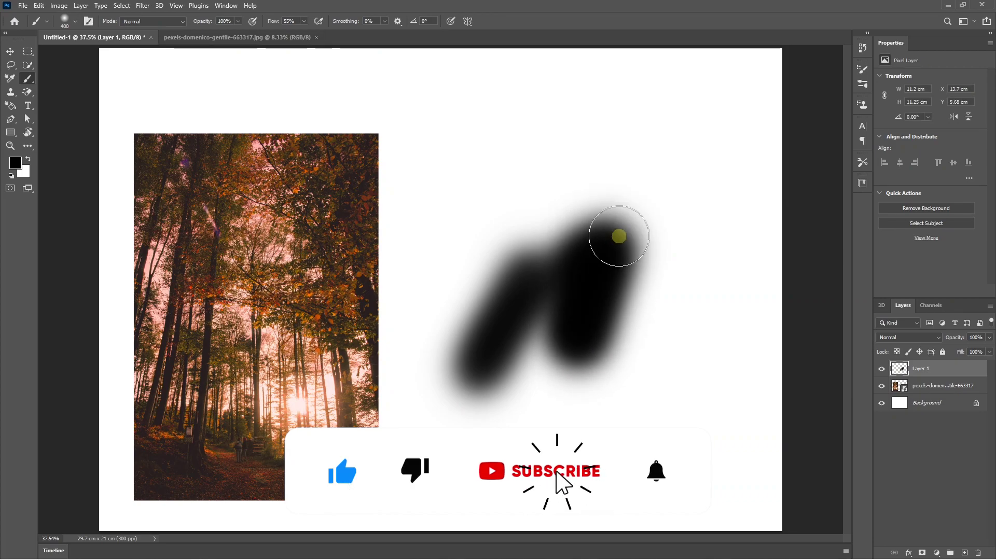
left_click_drag(630, 289, 595, 309)
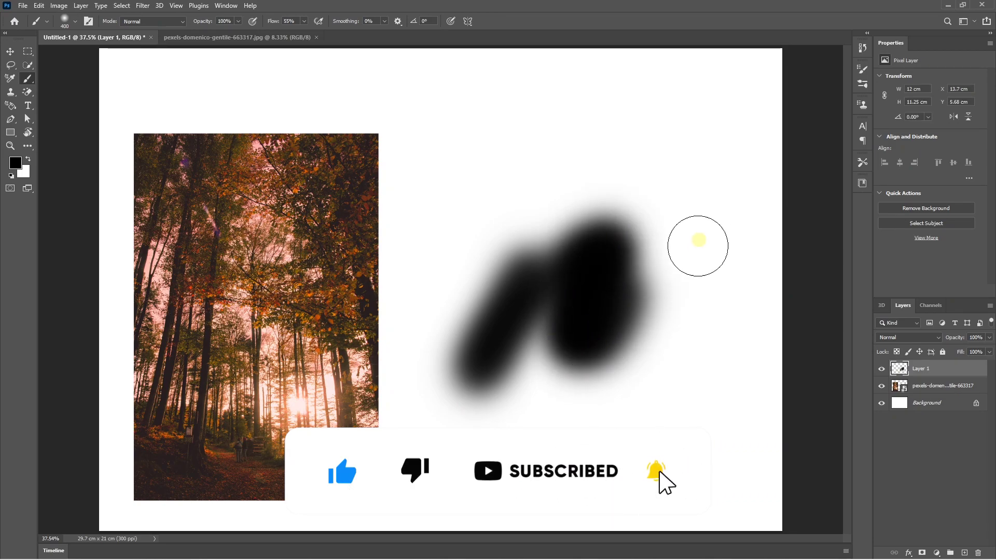
- Try painting on the smart-object photo and cancel the rasterize warning
left_click(914, 369)
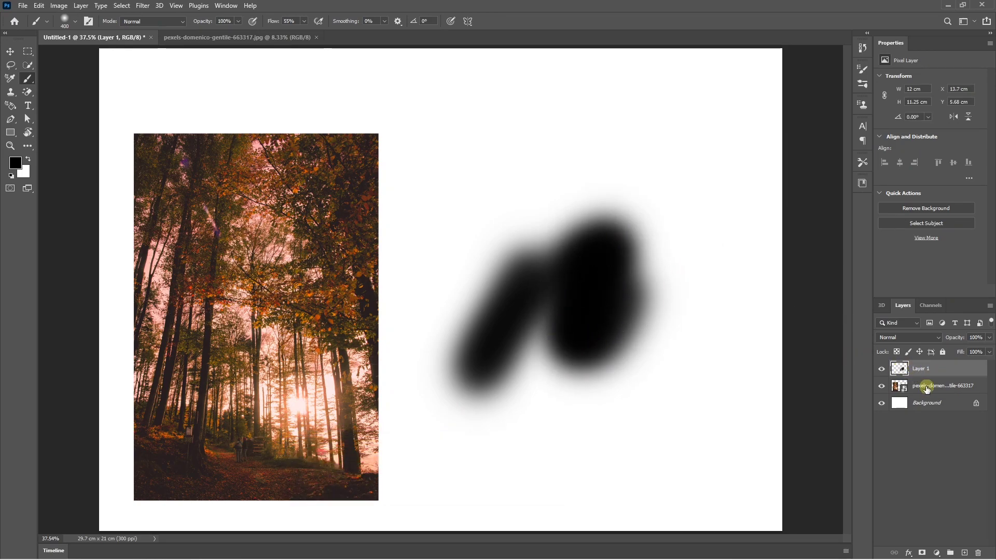
left_click(927, 389)
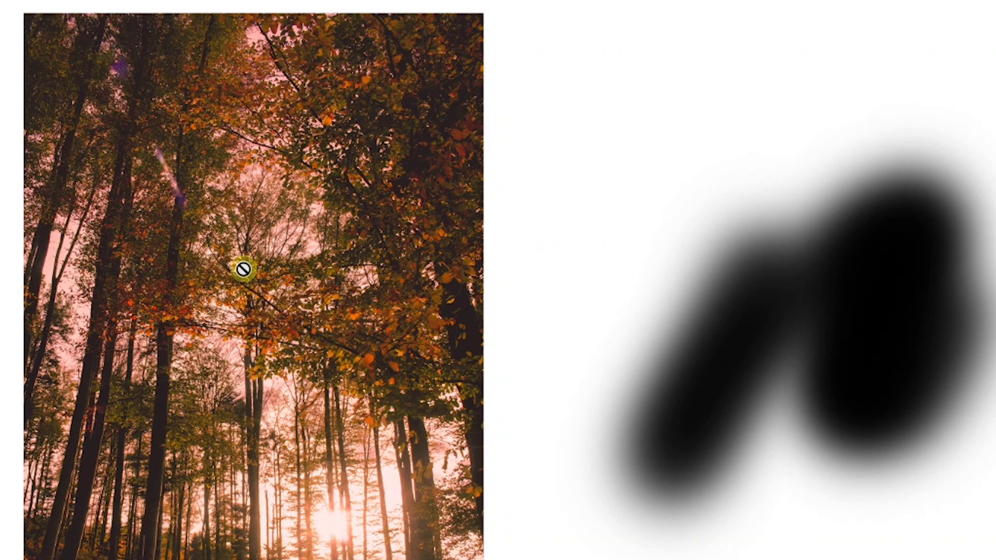
left_click(243, 269)
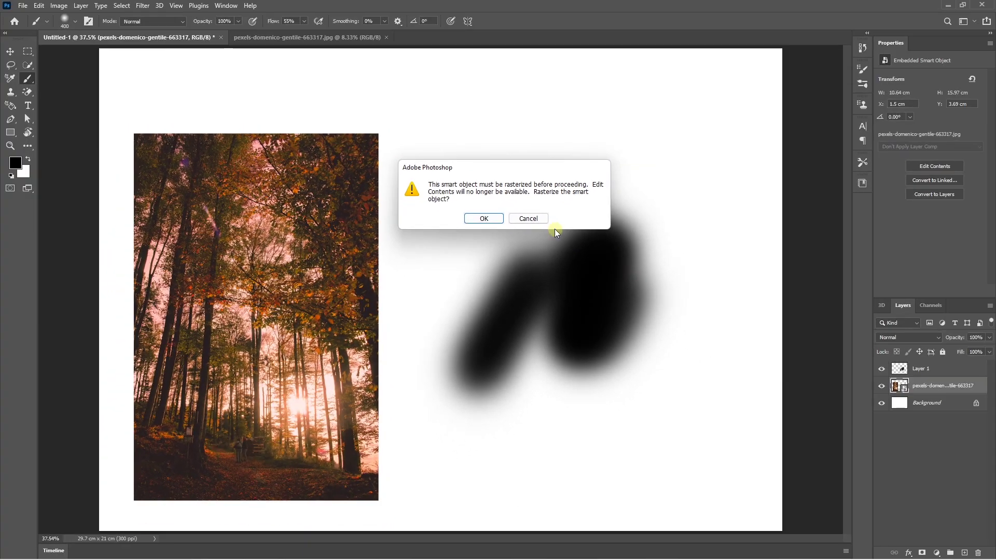
left_click(538, 220)
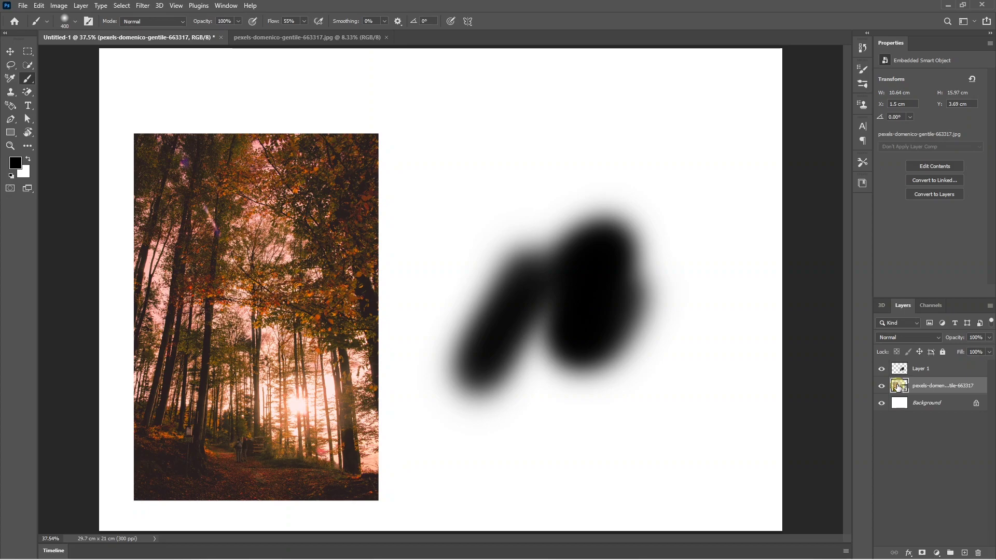
- Paint a black stroke inside the smart object's contents, save as JPEG, and close it
double_click(900, 386)
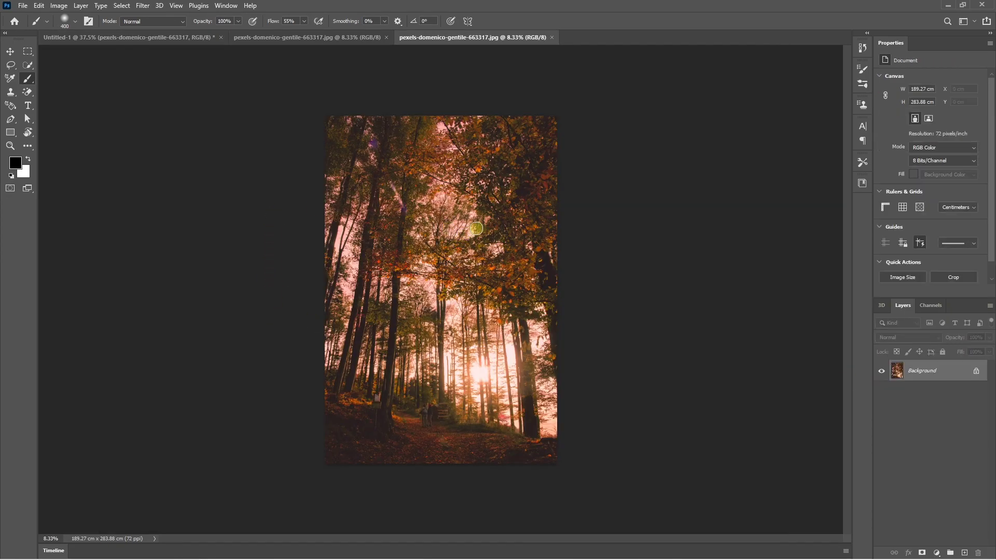
left_click_drag(476, 229, 477, 256)
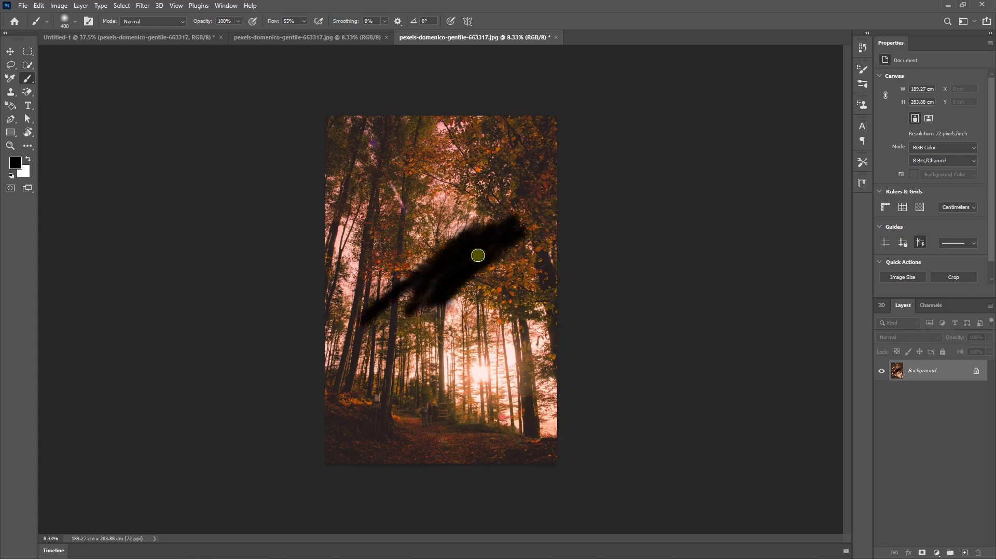
key("ctrl+s")
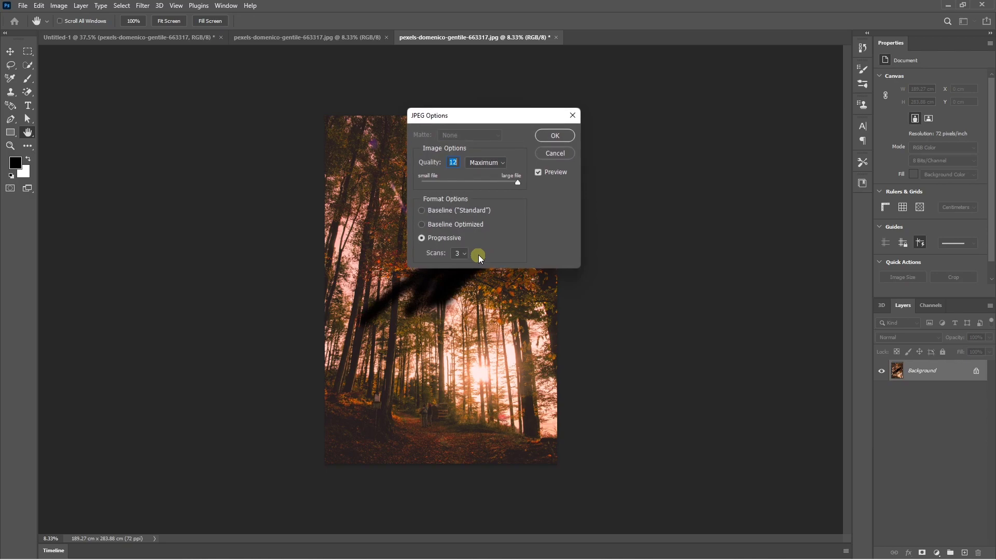
left_click(555, 136)
key("ctrl+w")
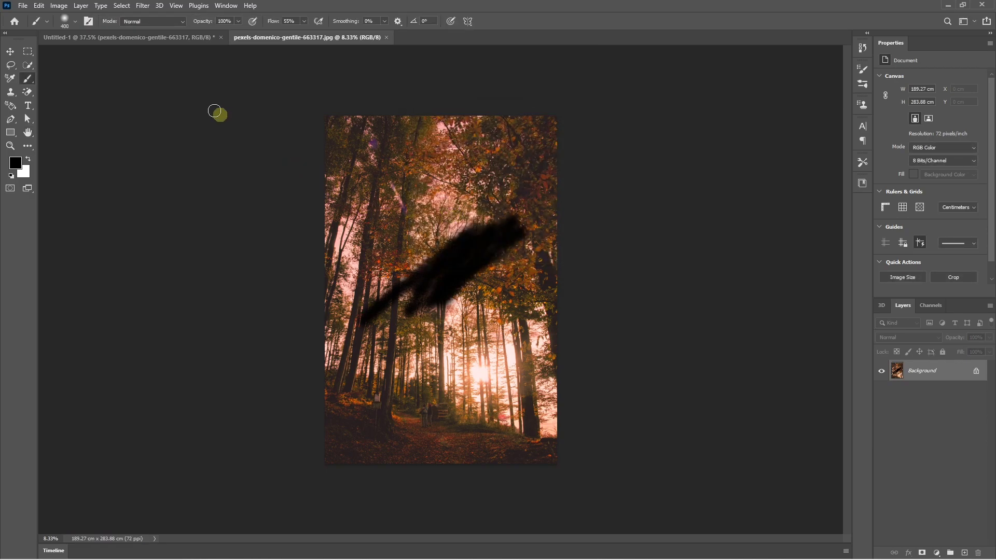
- Switch between the Untitled-1 and pexels photo documents to check the update
left_click(164, 41)
key("ctrl+Tab")
left_click(107, 38)
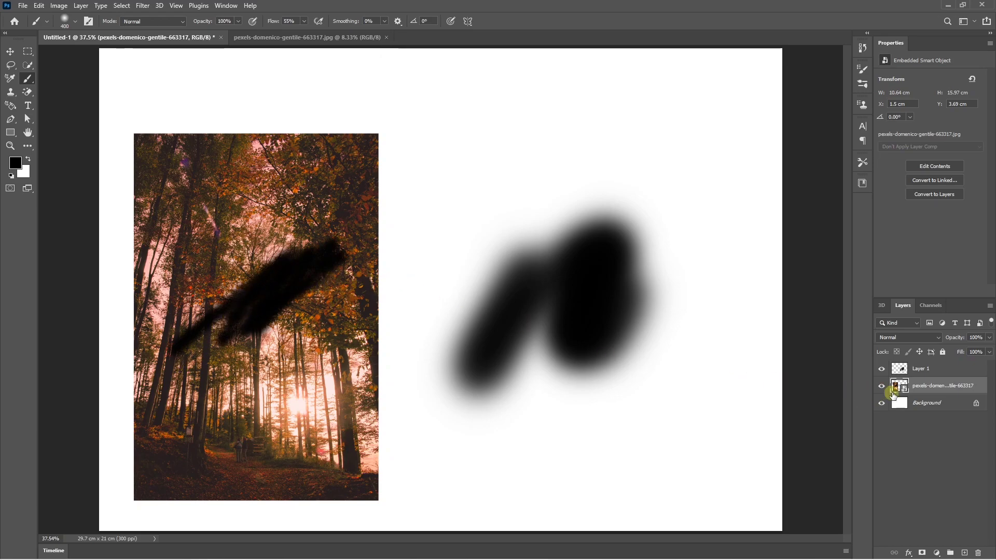
left_click(318, 41)
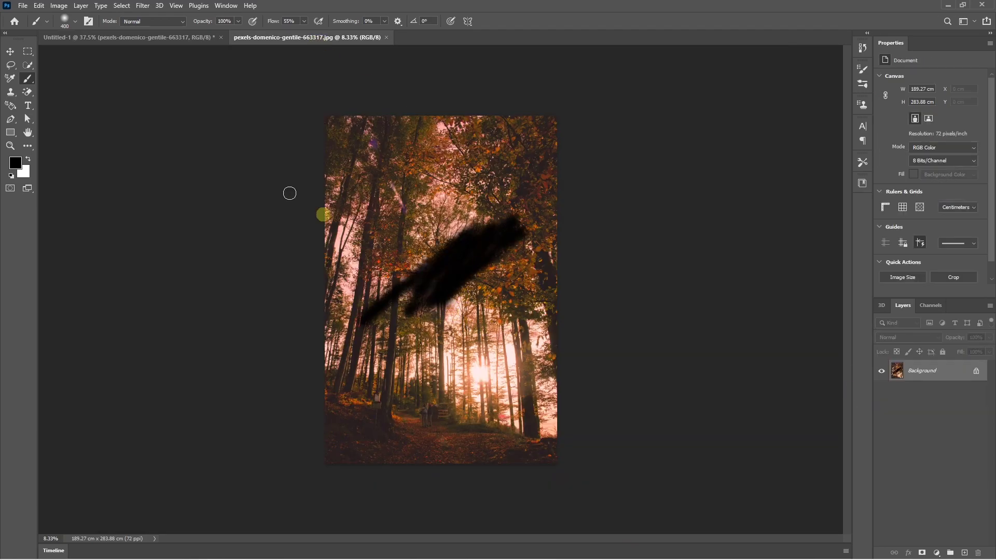
- Close the pexels photo document and select the grass pixel layer in Untitled-1
left_click(386, 38)
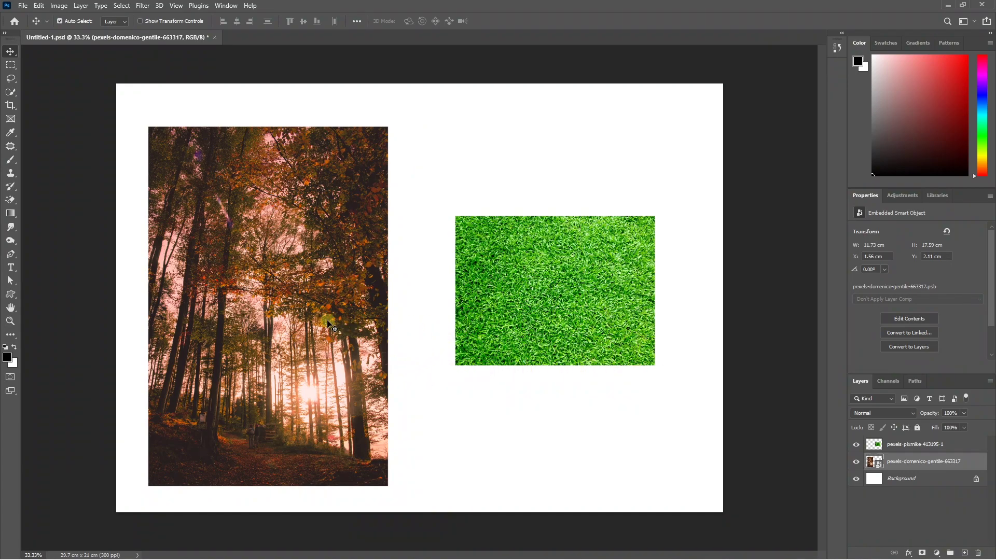
left_click(578, 322)
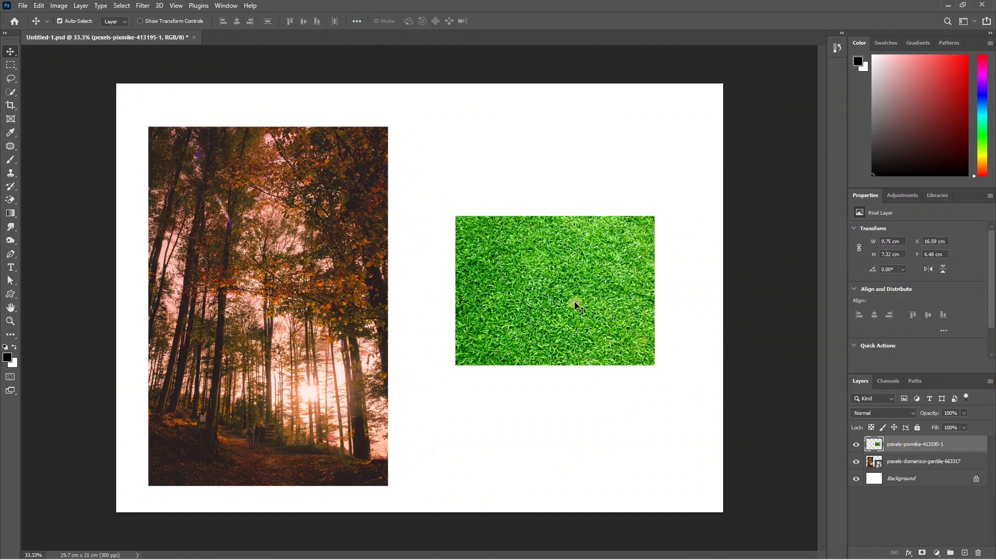
- Apply a Gaussian Blur with radius 87 pixels to the grass layer
left_click(142, 5)
mouse_move(198, 138)
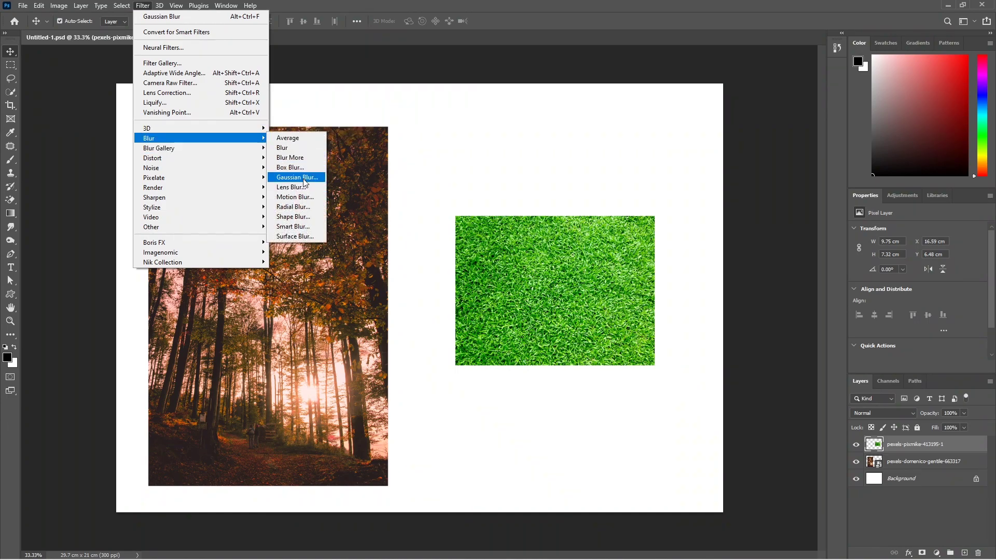
left_click(296, 177)
left_click_drag(740, 243, 754, 242)
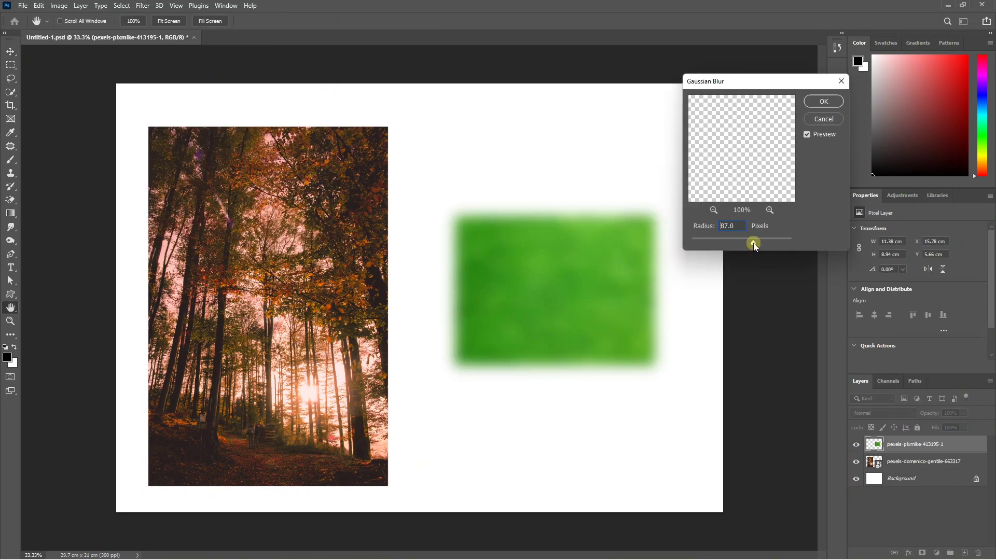
left_click(823, 101)
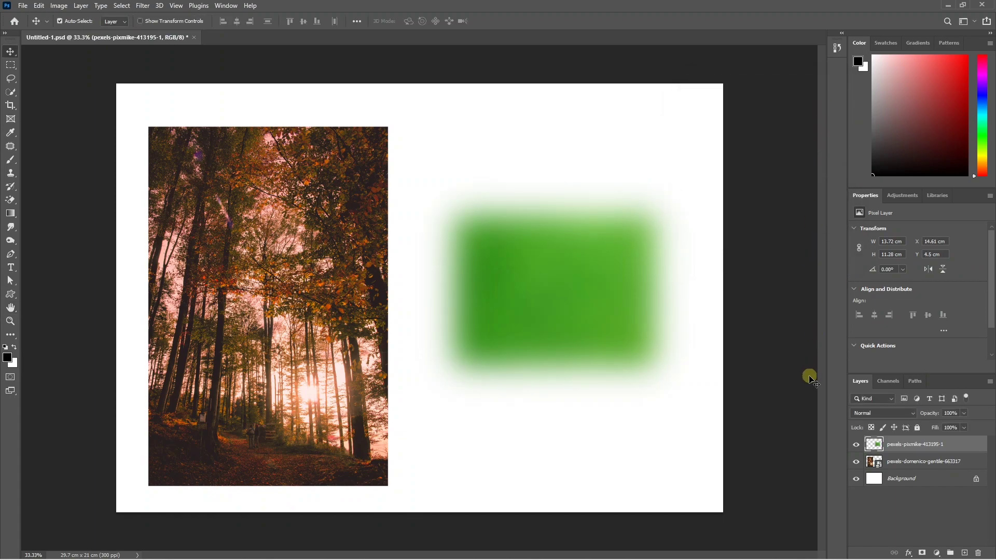
- Add a Gaussian Blur smart filter to the forest smart object
left_click(296, 329)
left_click(144, 6)
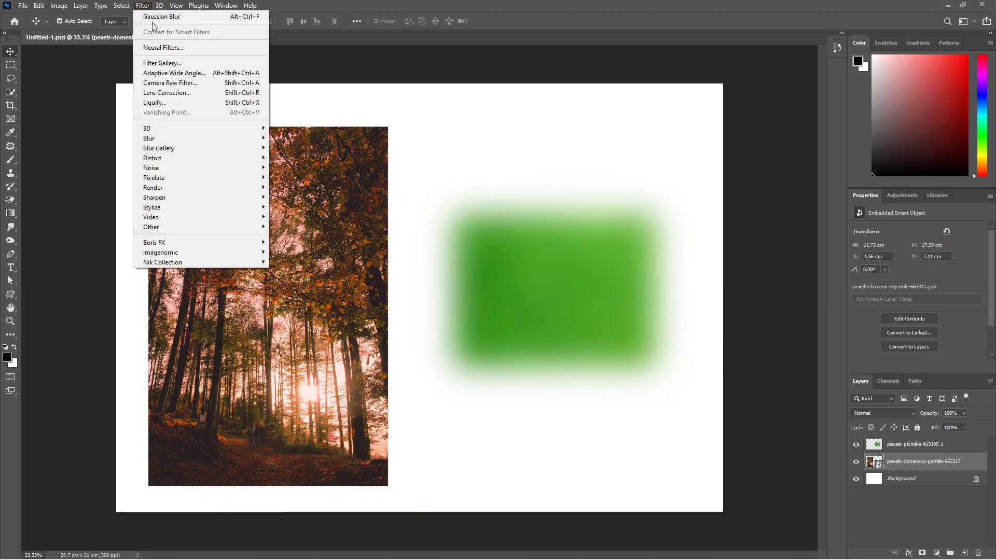
mouse_move(149, 138)
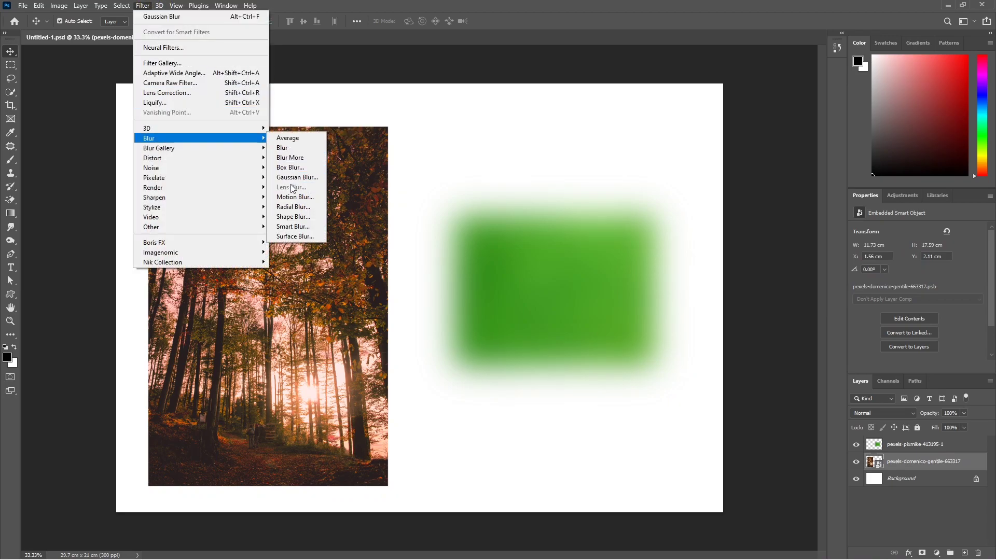
left_click(297, 176)
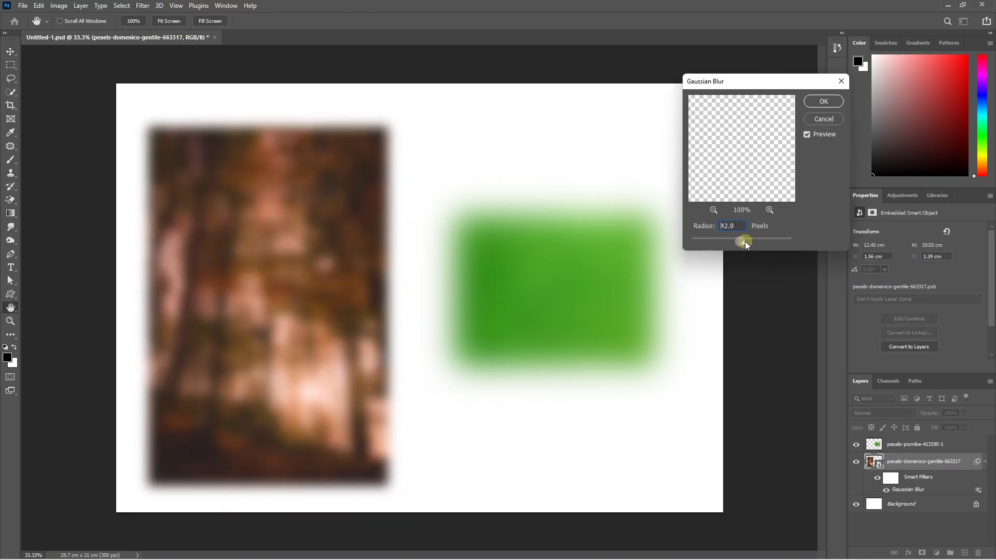
left_click(824, 101)
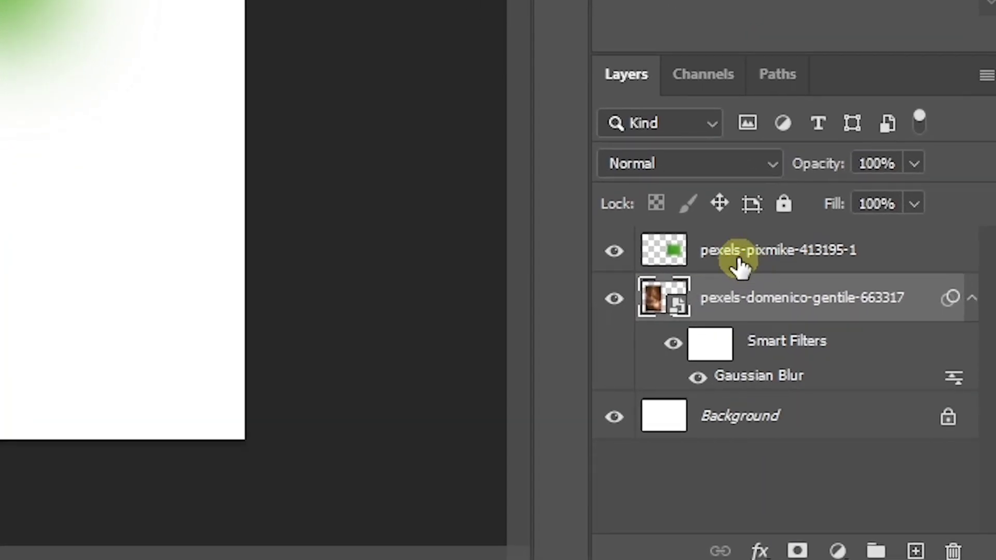
left_click(739, 268)
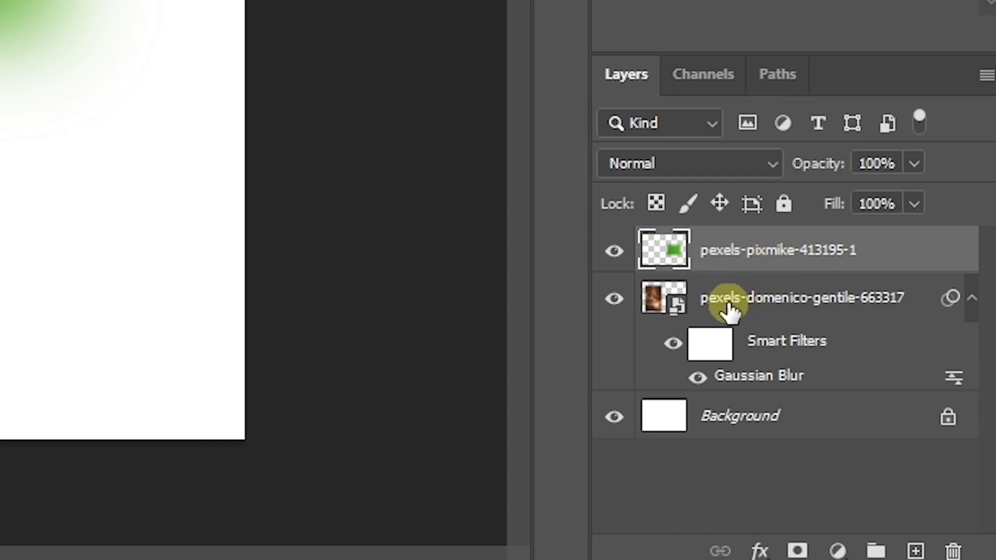
left_click(747, 302)
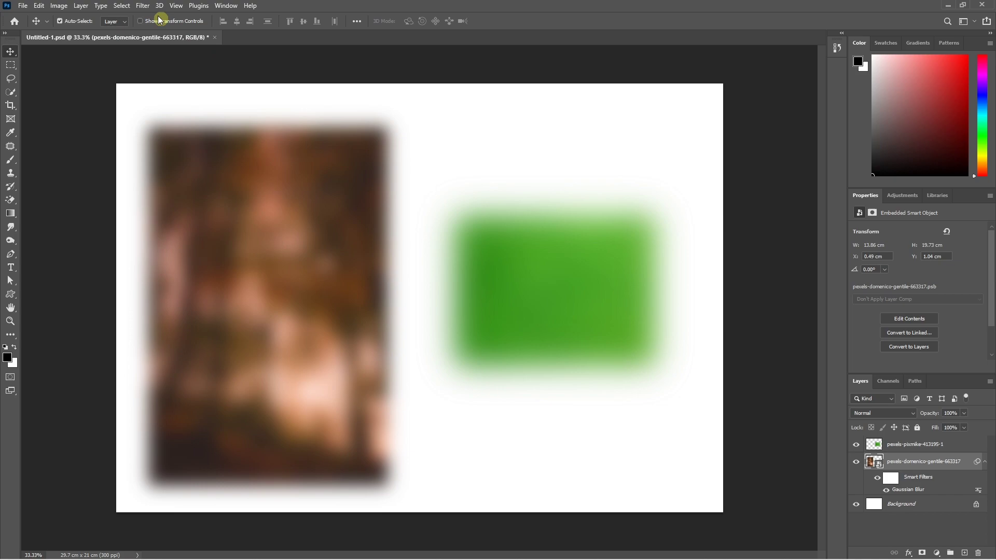
left_click(143, 6)
- Paint black on the smart filter mask to reveal sharp central trees
left_click(890, 480)
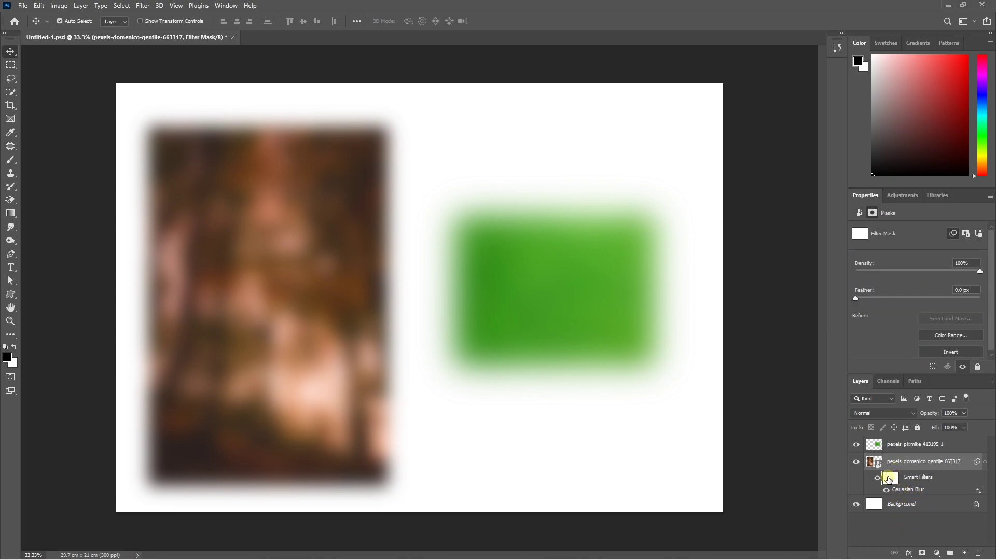
key("b")
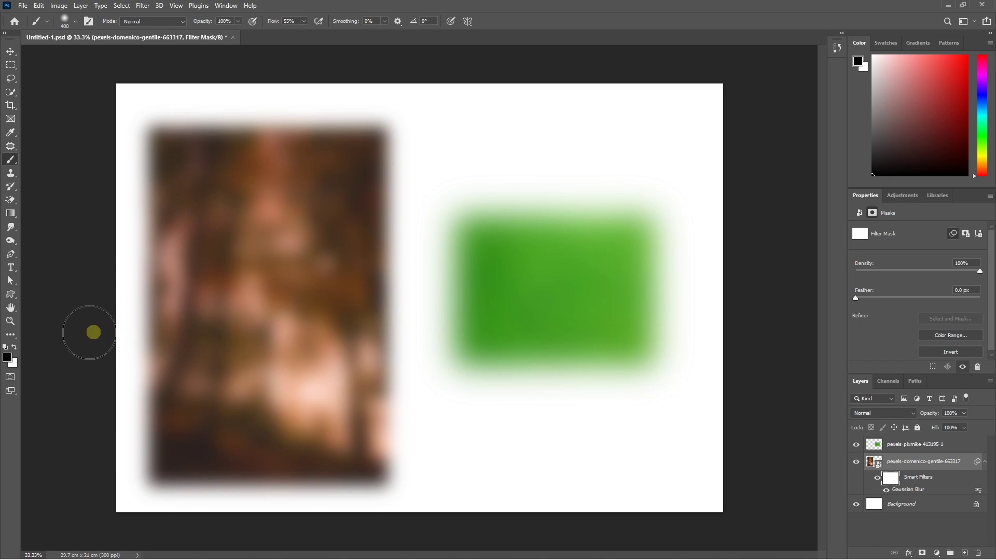
left_click_drag(300, 308, 289, 322)
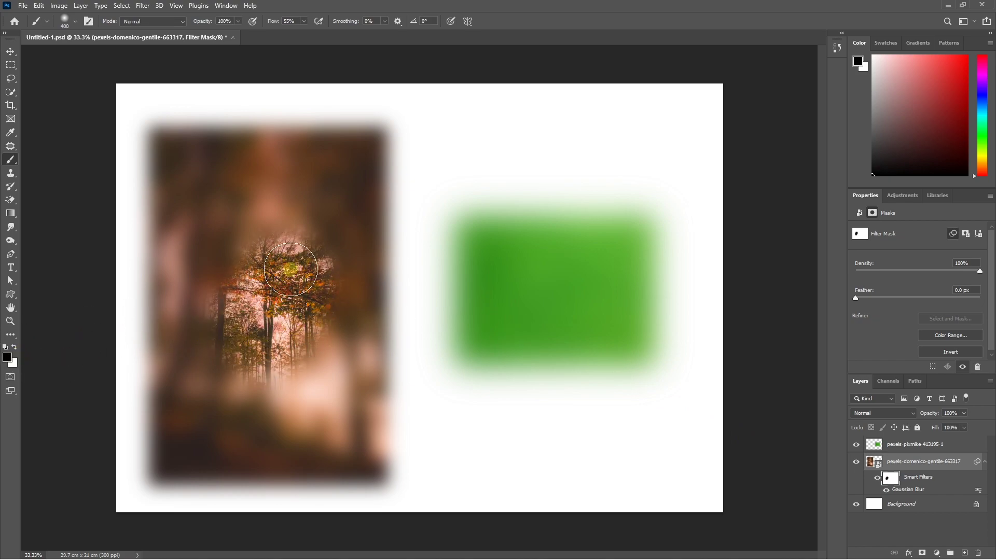
- Turn off the forest's Gaussian Blur smart filter and reselect the forest layer
left_click(887, 490)
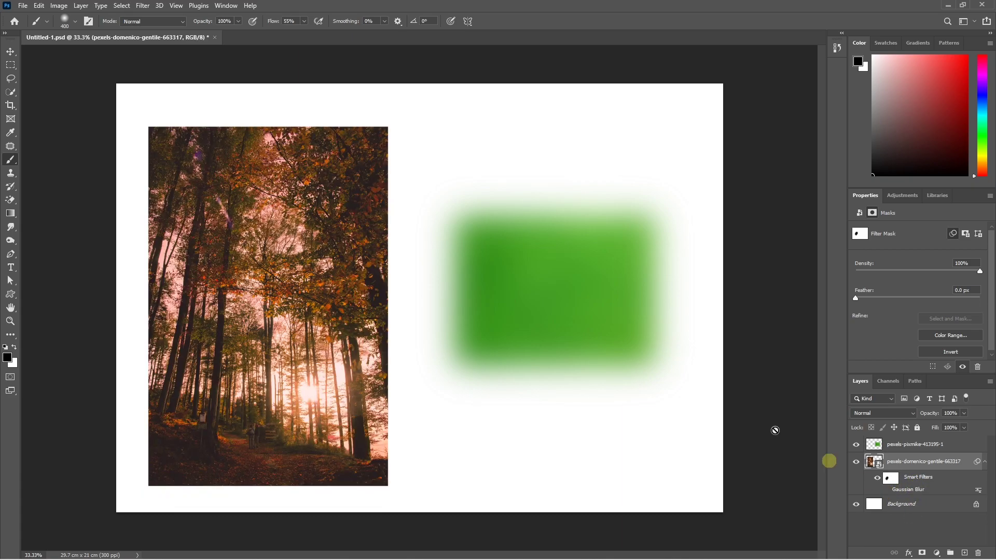
left_click(894, 477)
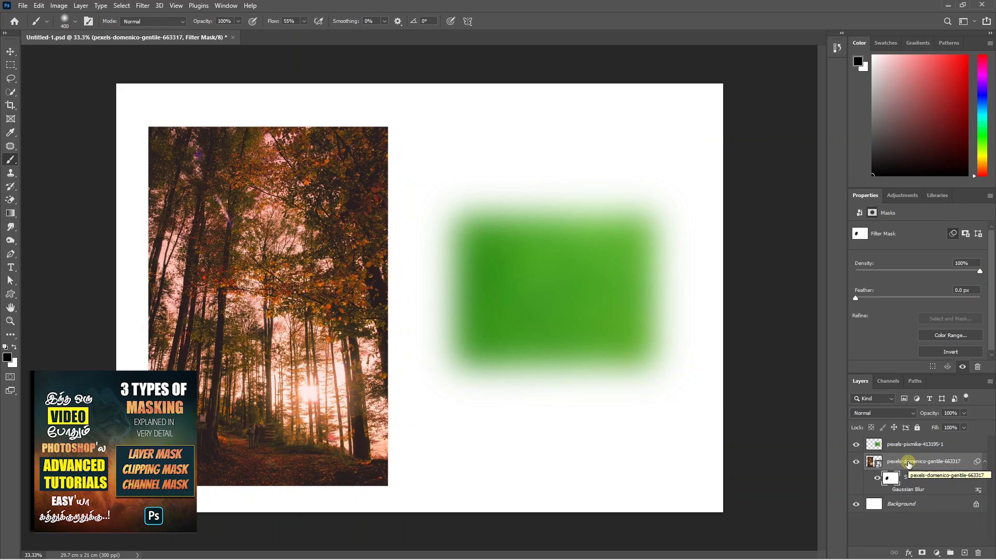
left_click(908, 463)
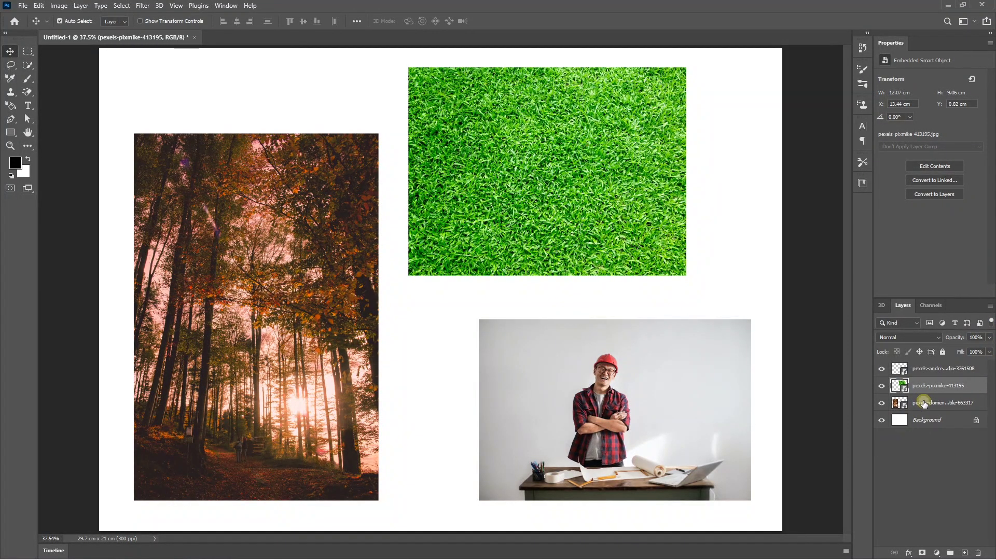
- Convert the forest, grass and worker layers into one smart object, view its contents, and return to Untitled-1
left_click(921, 403)
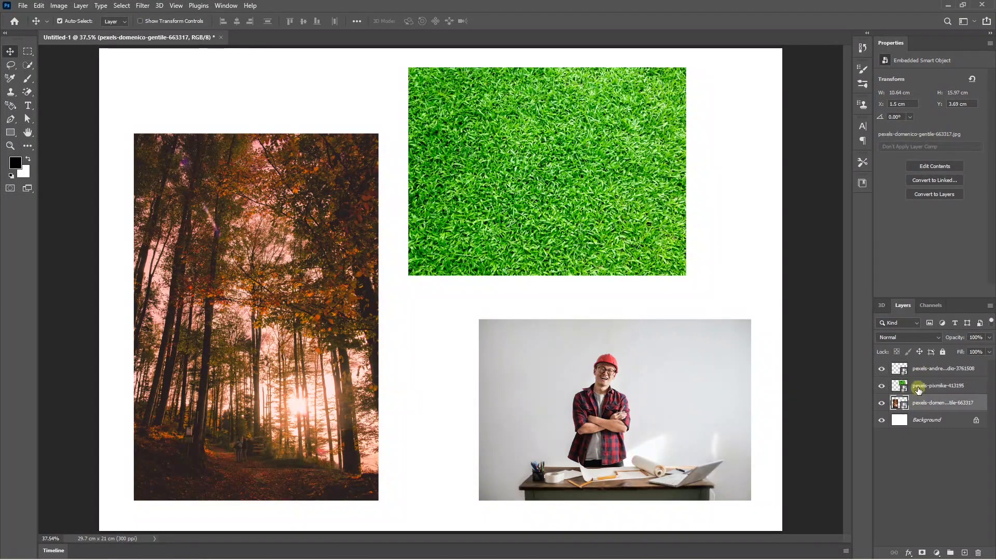
left_click(922, 385)
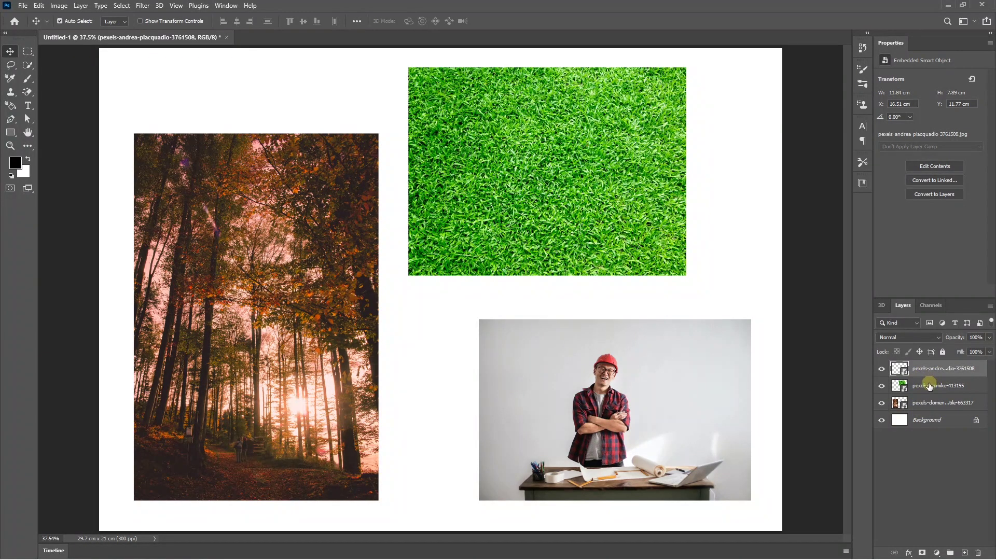
left_click(929, 386, "shift")
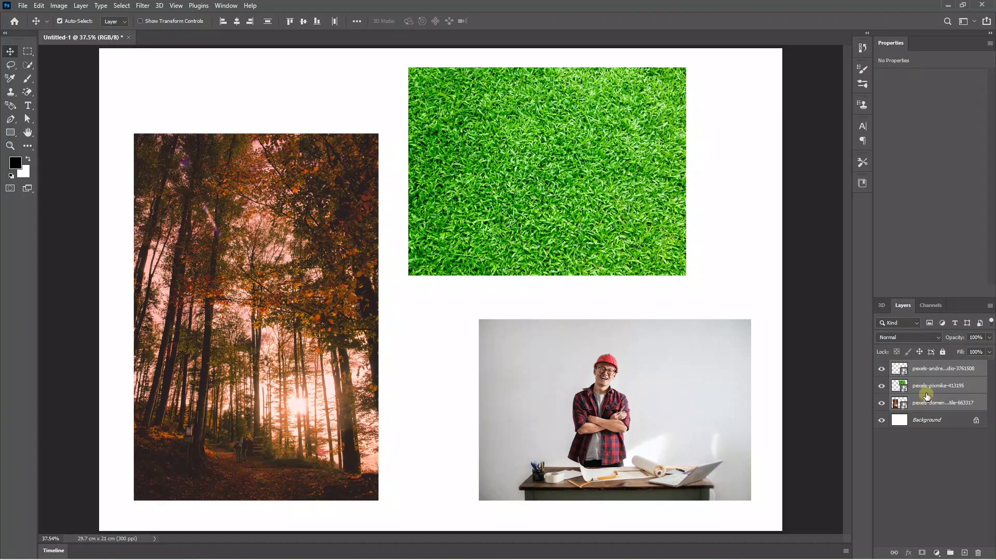
right_click(927, 396)
left_click(833, 209)
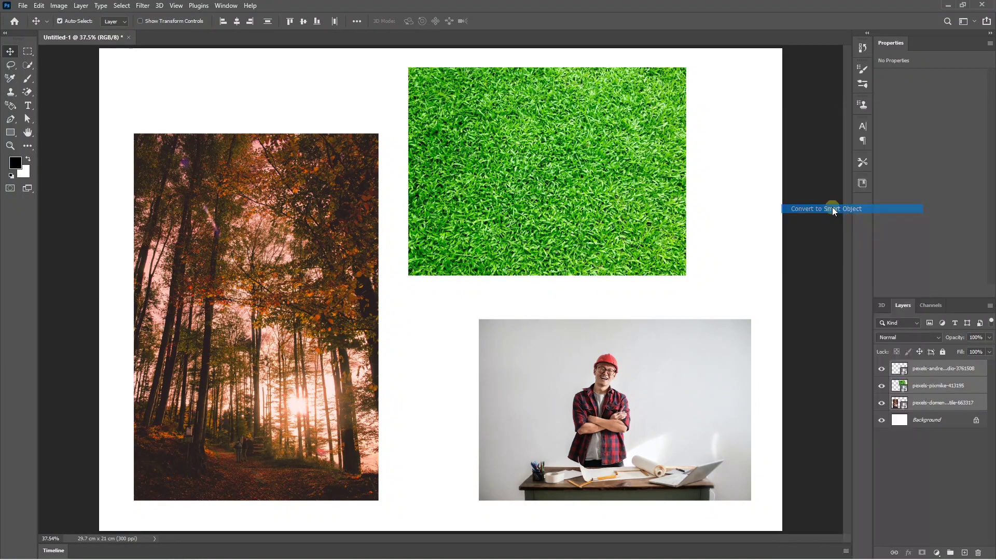
double_click(900, 368)
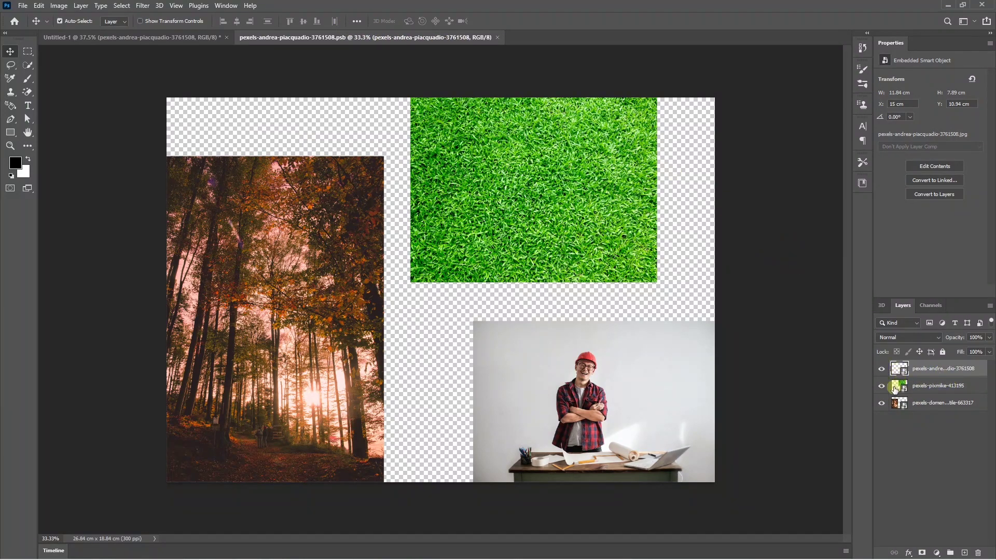
left_click(138, 38)
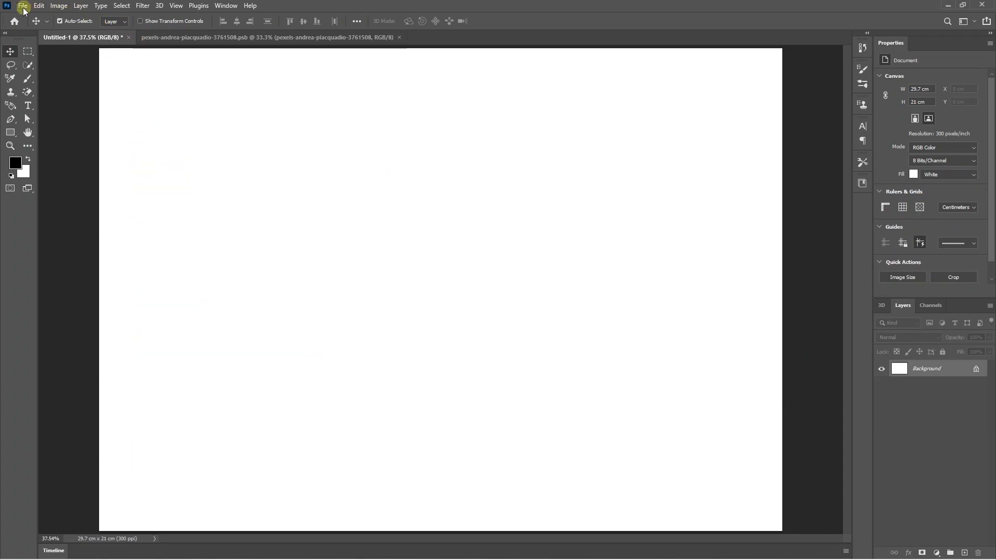
- Place the forest photo as a linked smart object on the canvas
left_click(23, 6)
left_click(70, 220)
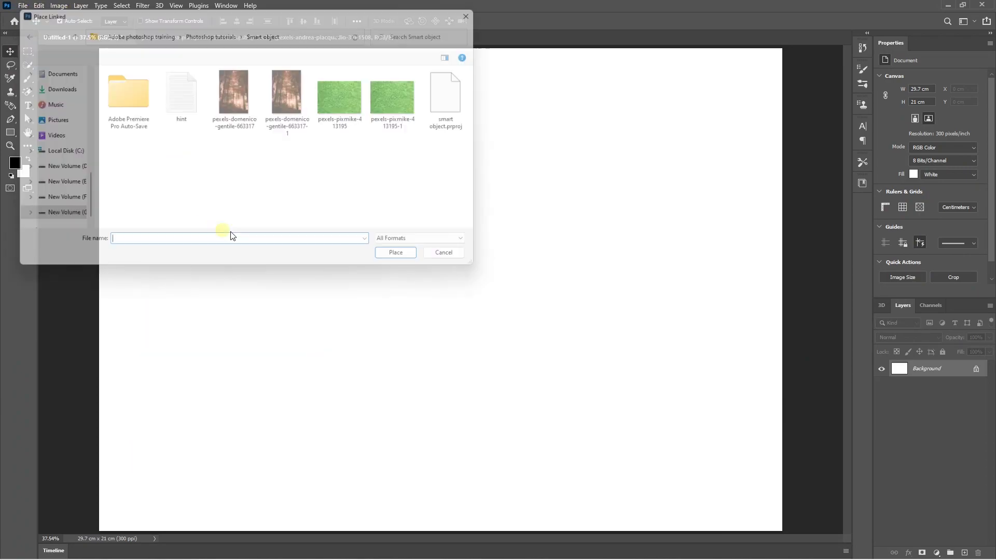
left_click(237, 106)
left_click(410, 262)
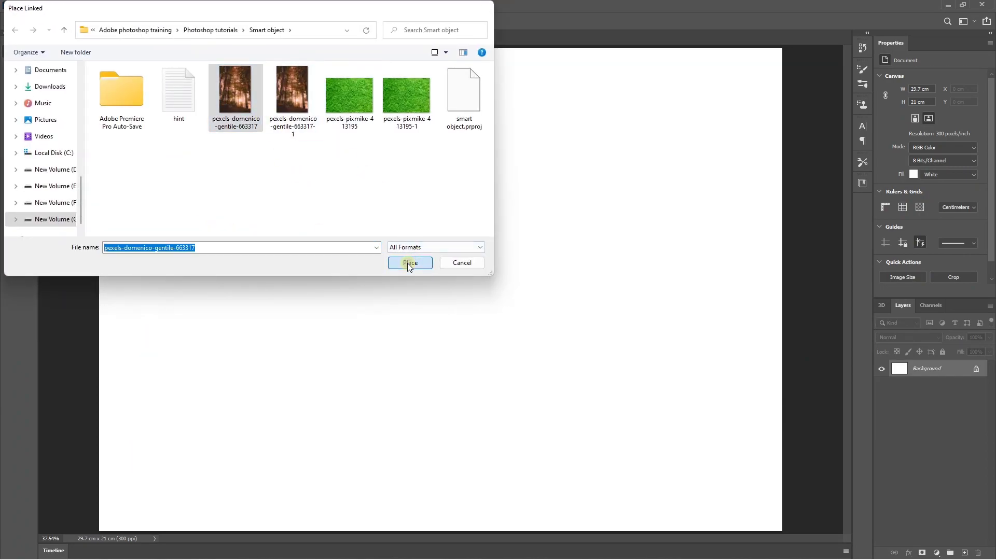
key("Return")
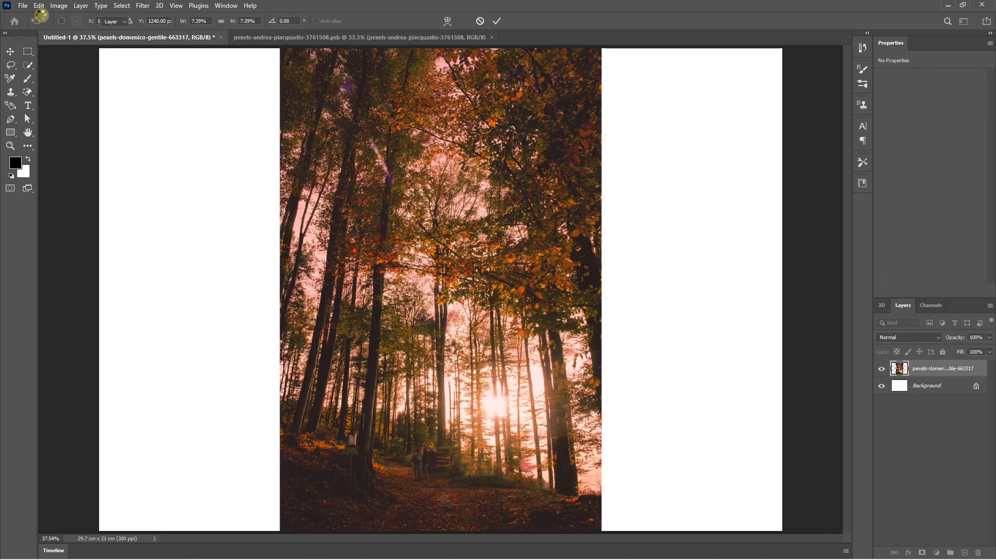
- Place pexels-pixmike-413195 as a linked grass layer and nudge the forest photo right
left_click(23, 5)
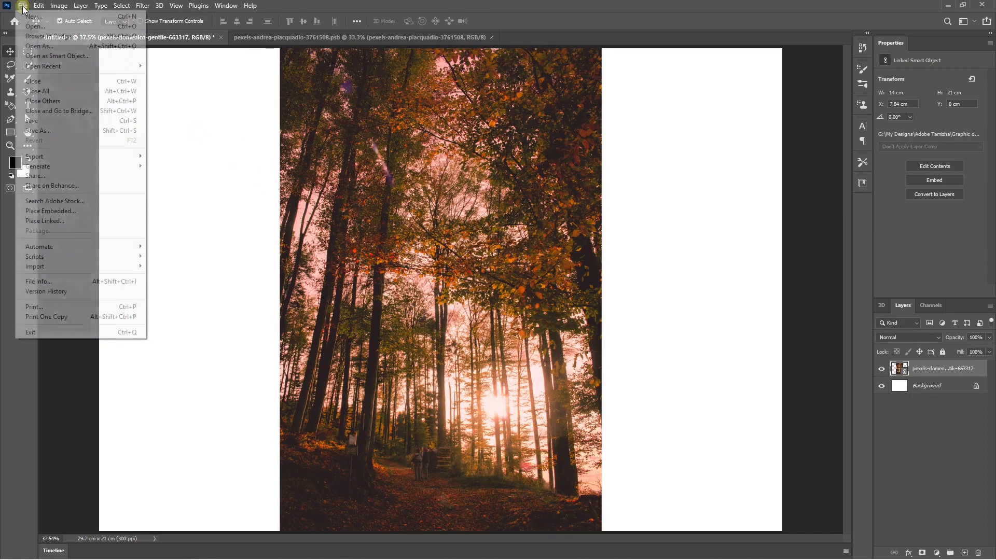
left_click(45, 221)
left_click(367, 126)
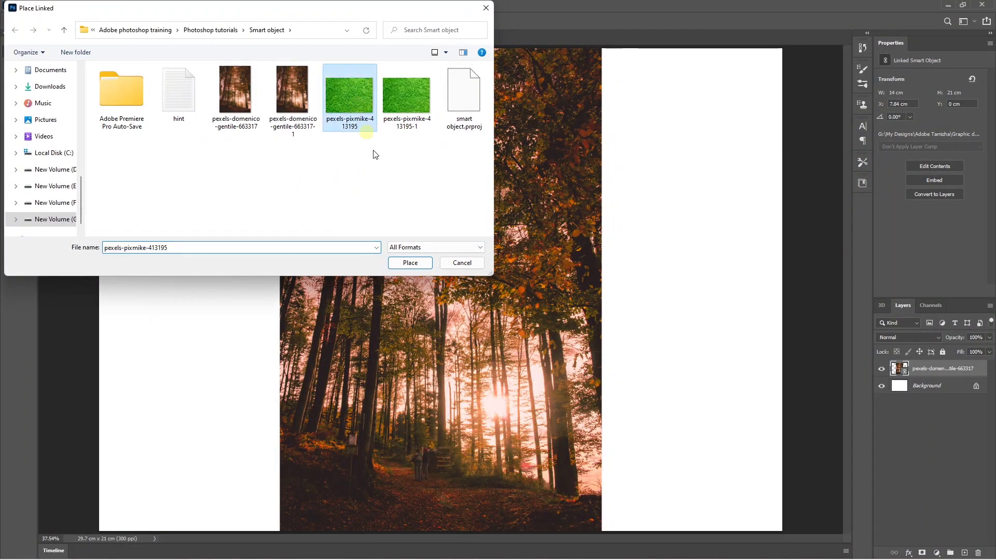
left_click(410, 263)
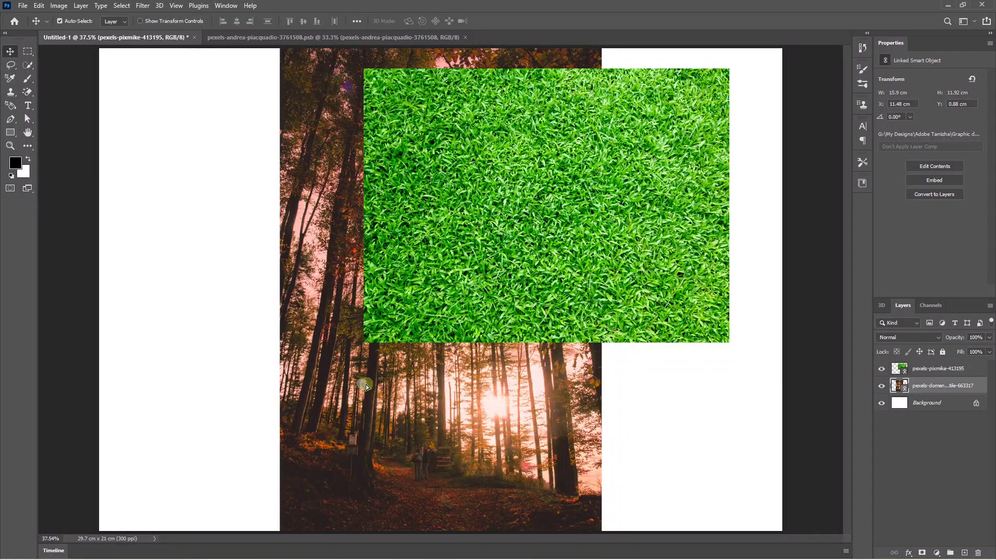
left_click_drag(363, 387, 390, 387)
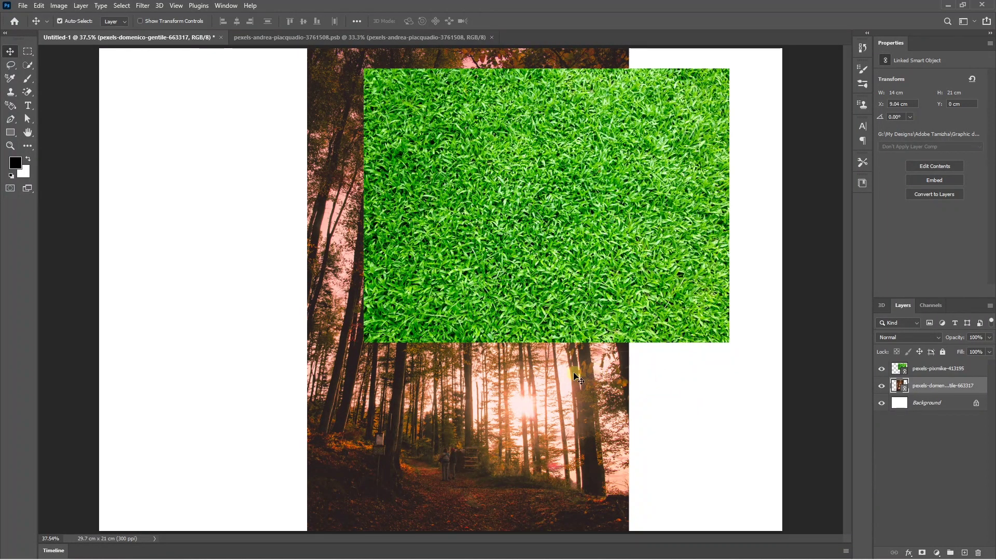
left_click(912, 369)
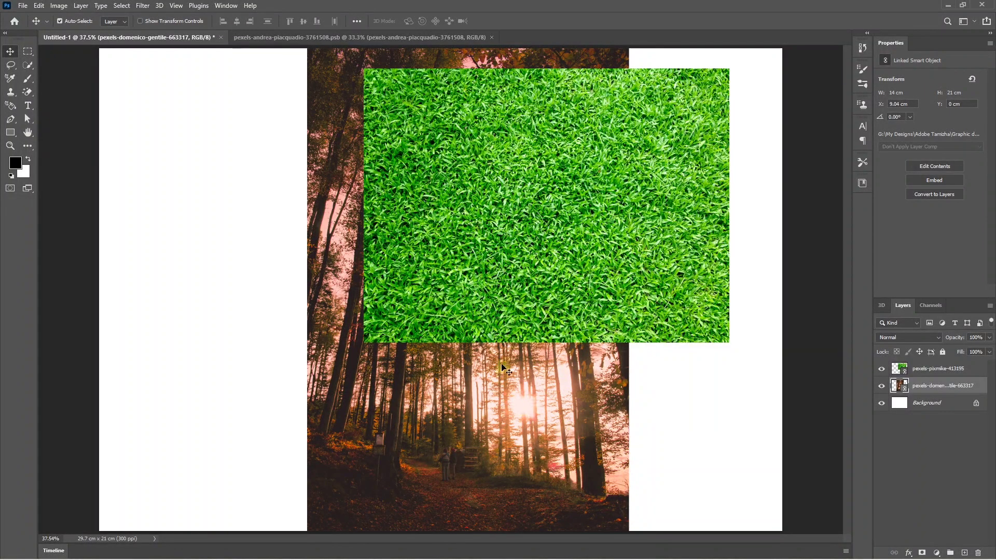
- Paint a soft black brush stroke into the linked grass JPG and save it
double_click(903, 369)
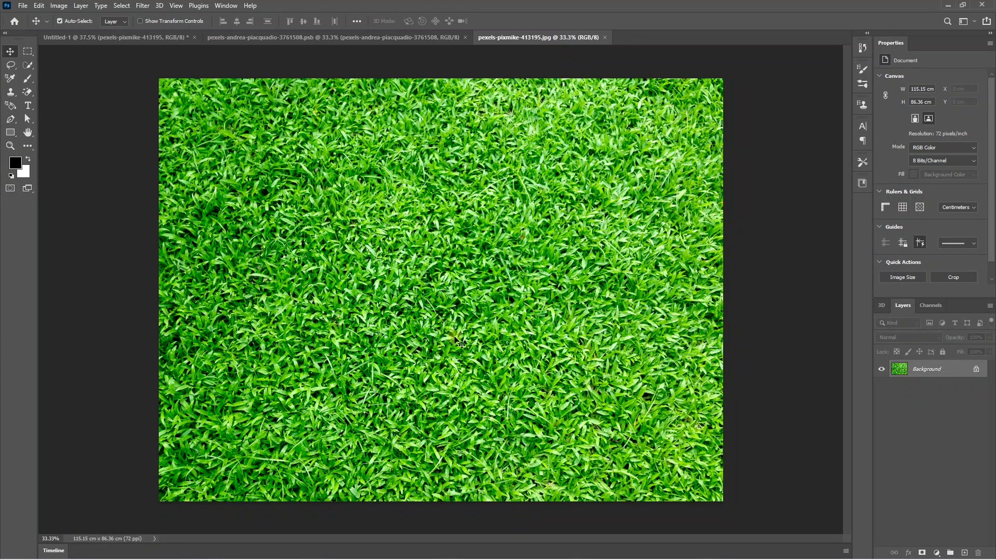
key("b")
left_click_drag(534, 337, 509, 280)
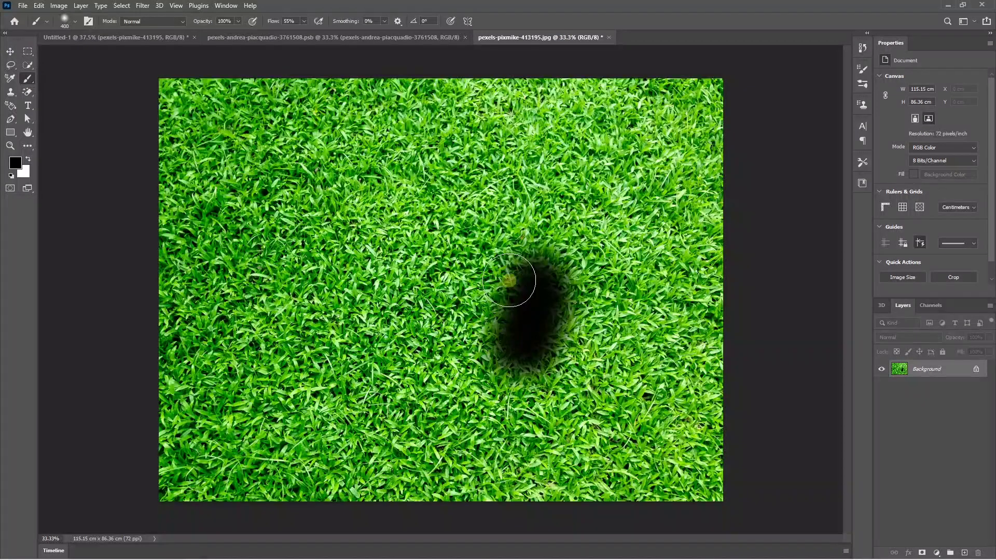
key("ctrl+s")
left_click(556, 135)
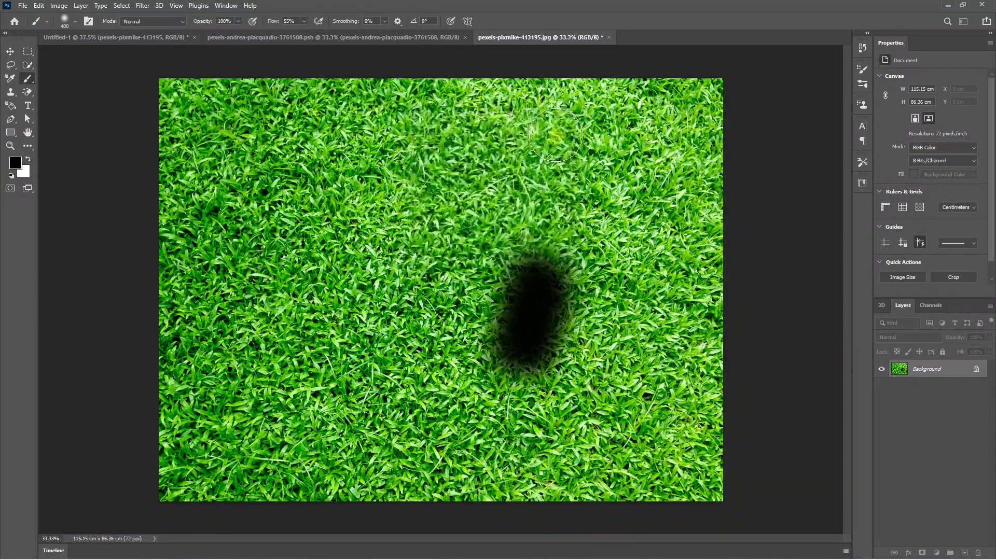
left_click(607, 37)
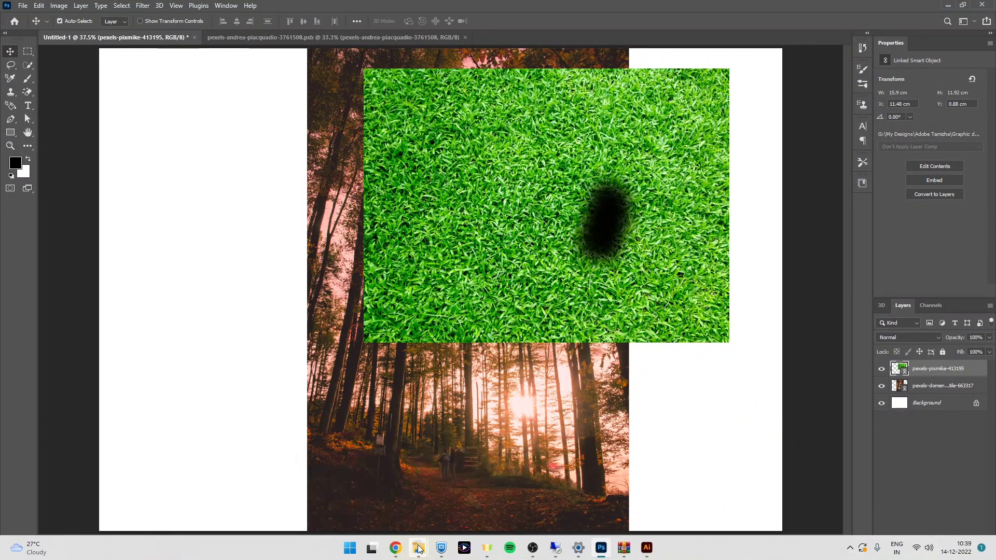
- Remove pexels-pixmike-413195 from the Smart object folder in File Explorer
mouse_move(419, 549)
left_click(467, 490)
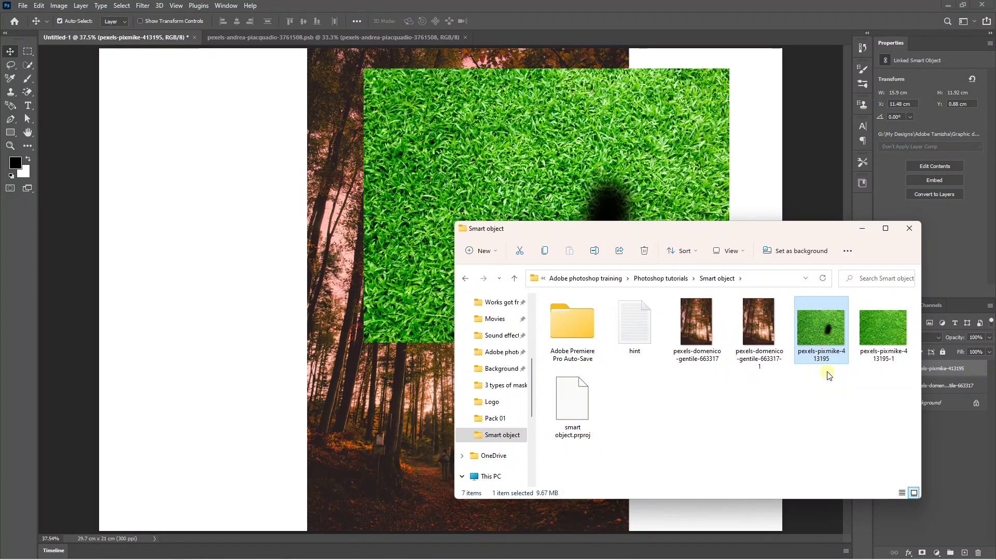
left_click(862, 229)
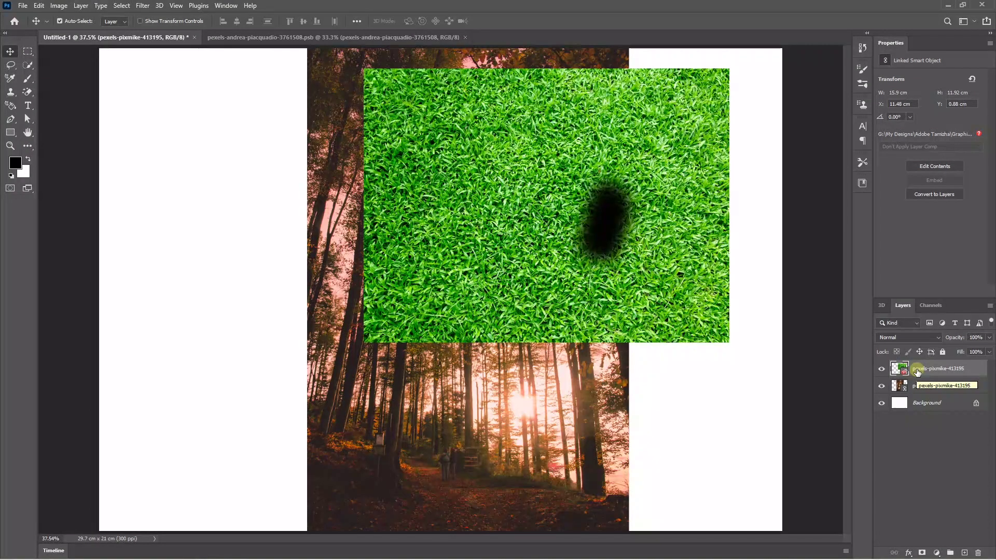
- Relink the grass layer to the clean pexels-pixmike-413195-1 image
right_click(916, 371)
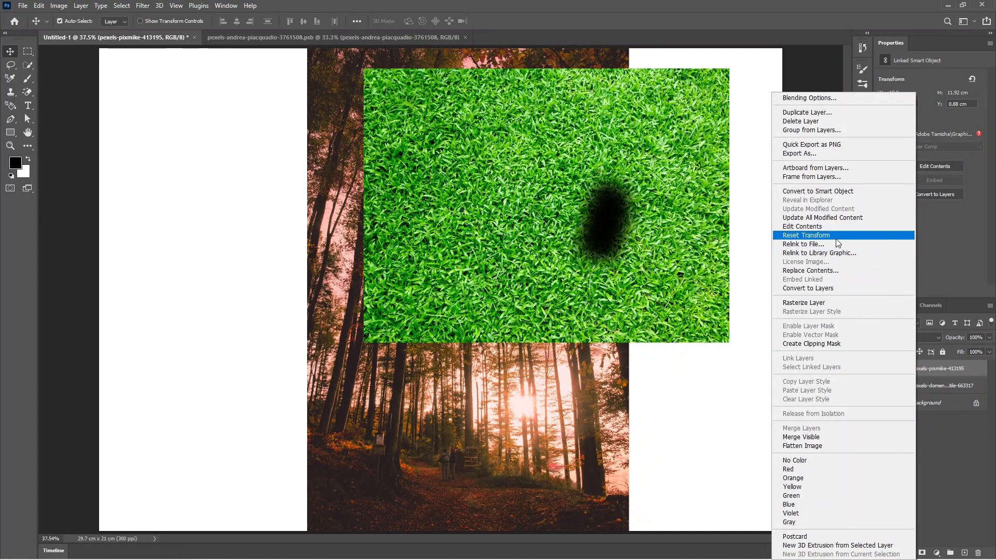
left_click(824, 245)
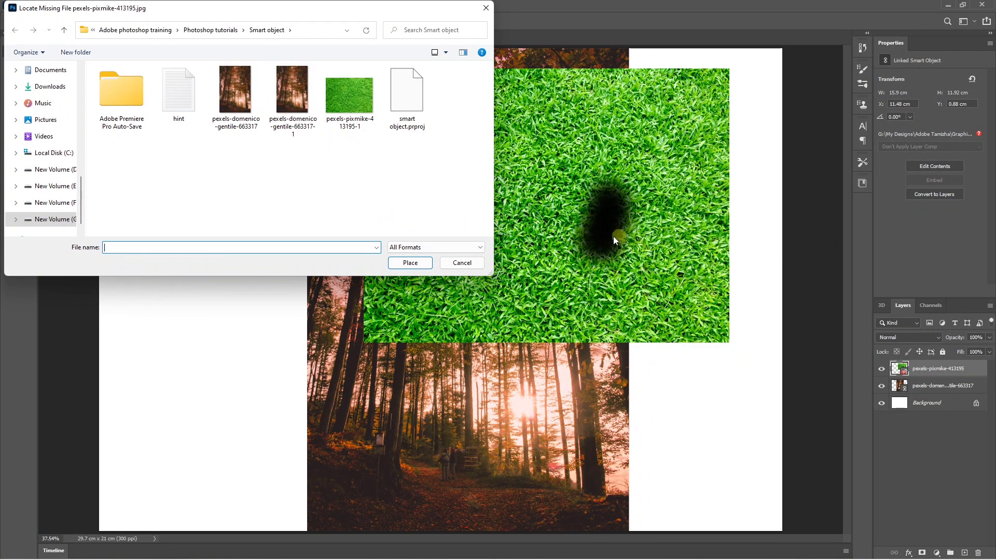
left_click(353, 105)
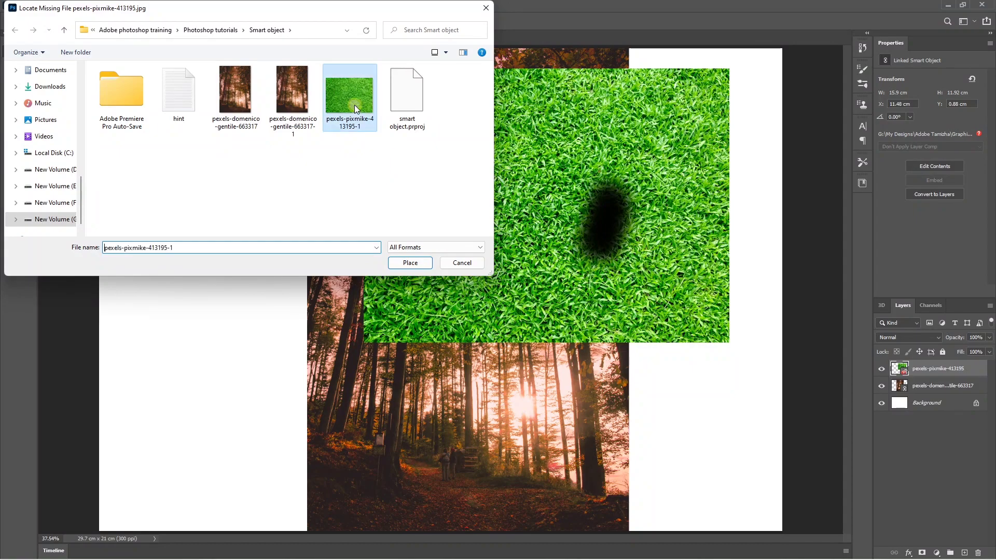
left_click(402, 262)
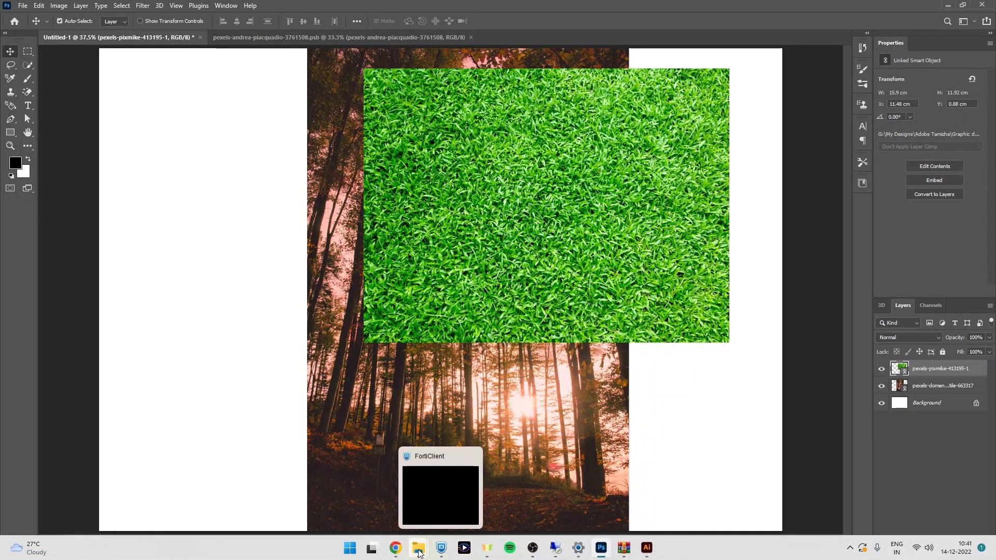
- Copy the Smart object folder's full path from the File Explorer address bar
left_click(378, 499)
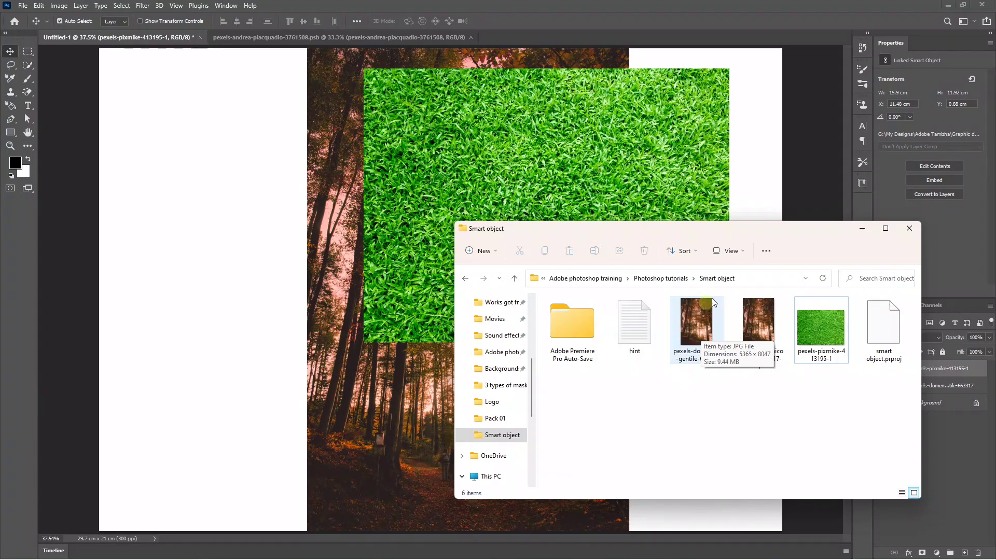
left_click(755, 280)
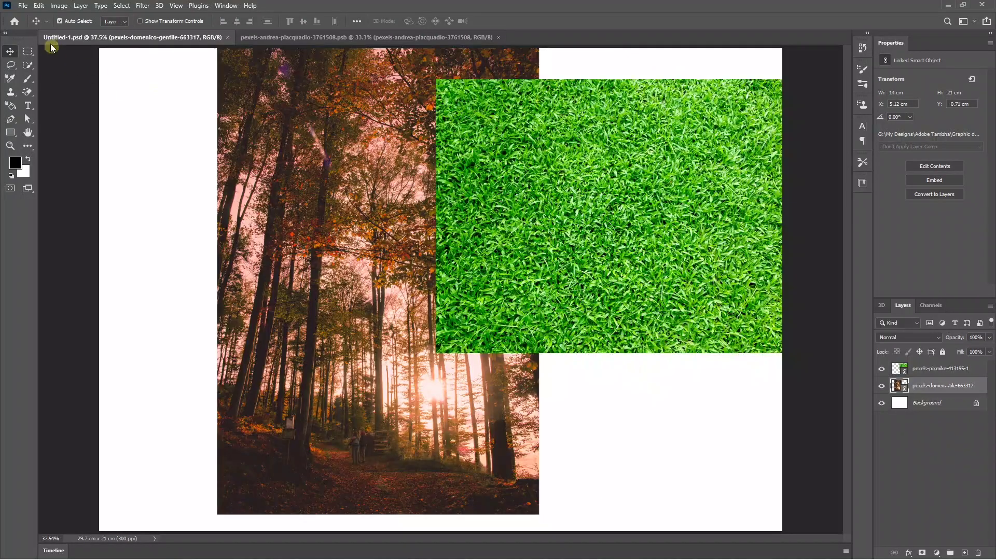
left_click(23, 6)
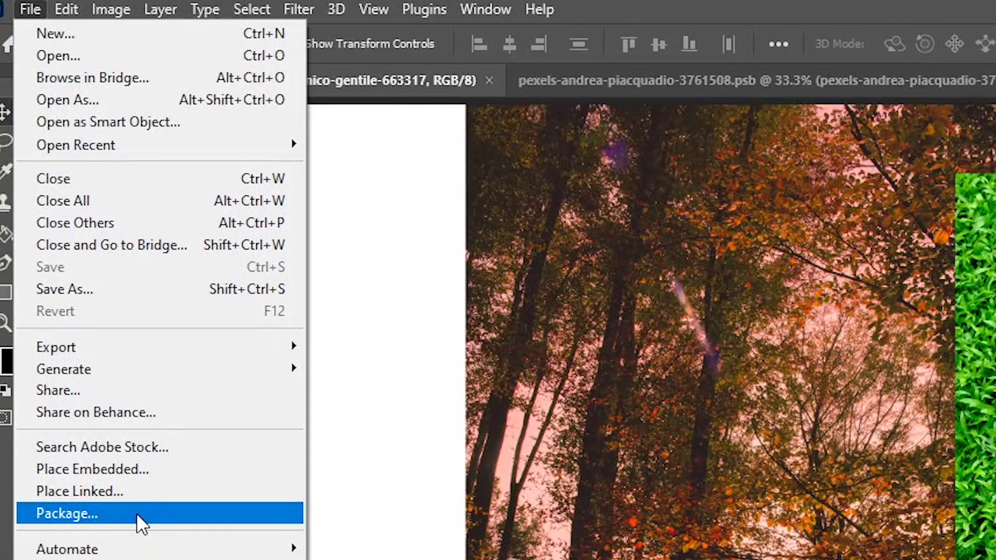
- Package the document with its links into the pasted Smart object folder path
left_click(118, 513)
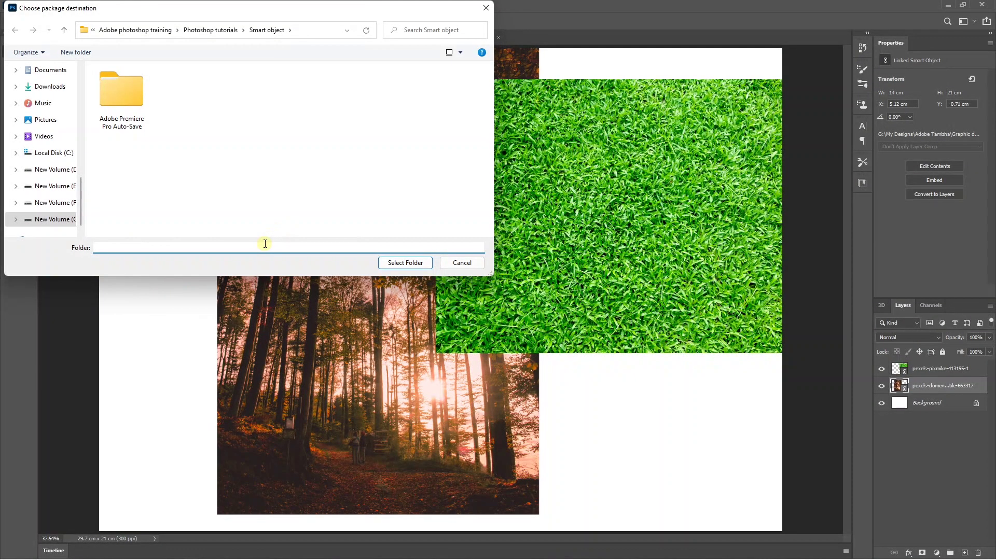
type("G:\\My Designs\\Adobe Tamizha\\Graphic design\\Adobe photoshop training\\Photoshop tutorials\\Smart object")
left_click(405, 264)
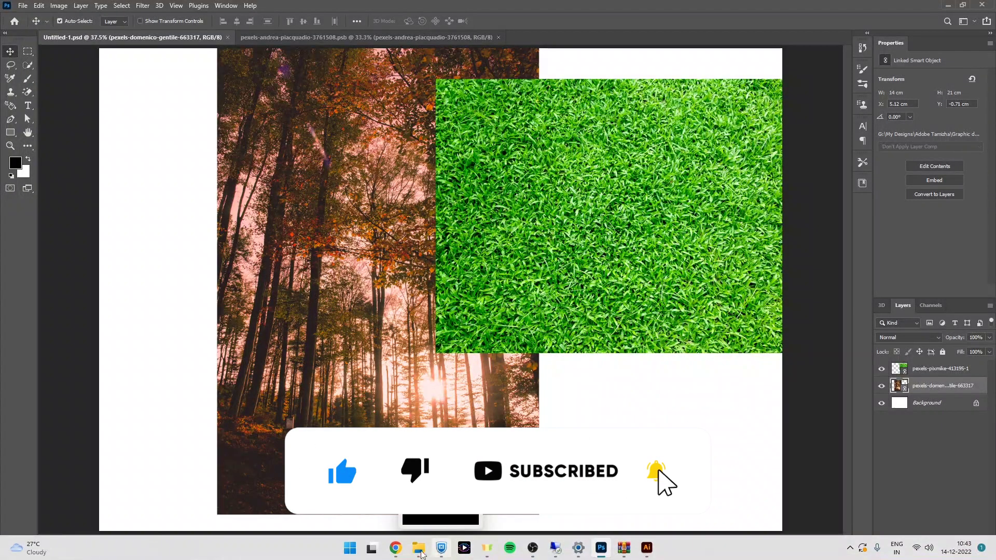
- Open Untitled-1 Folder's Links subfolder and select both packaged linked images
left_click(418, 548)
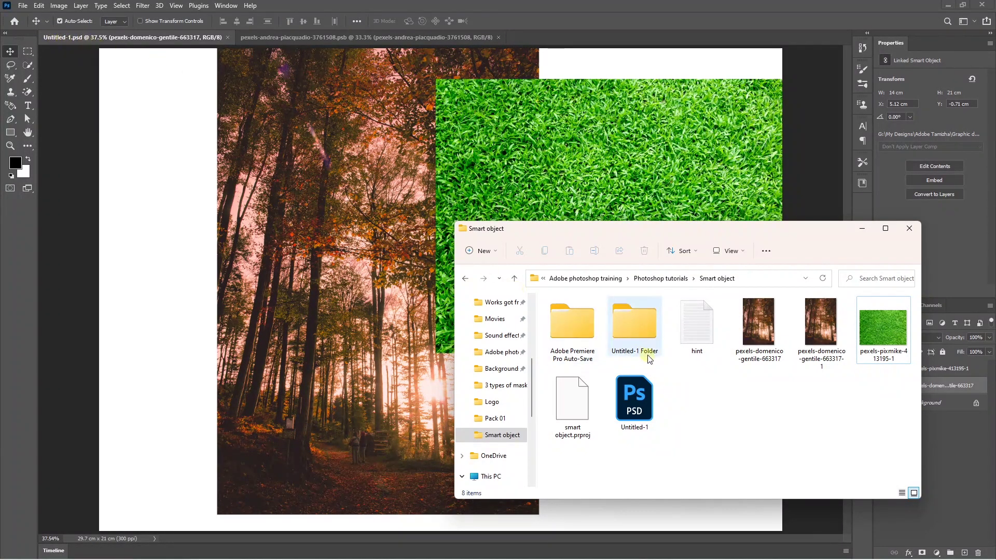
double_click(629, 329)
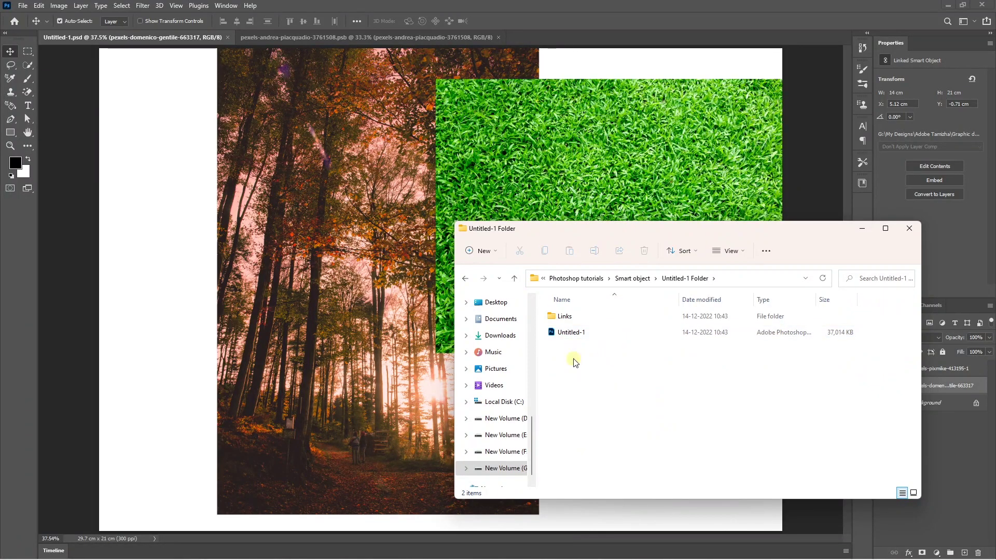
left_click(571, 332)
double_click(564, 316)
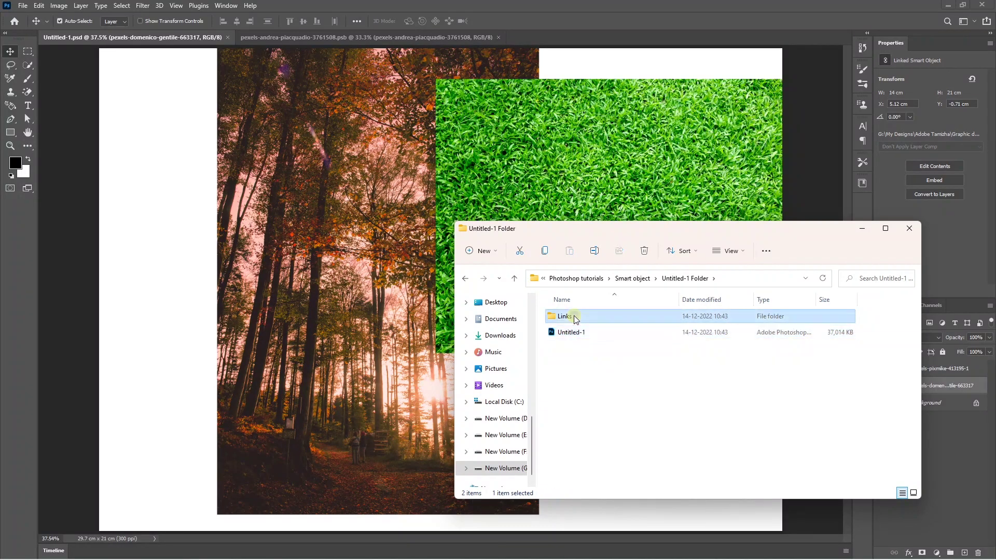
left_click_drag(725, 340, 547, 384)
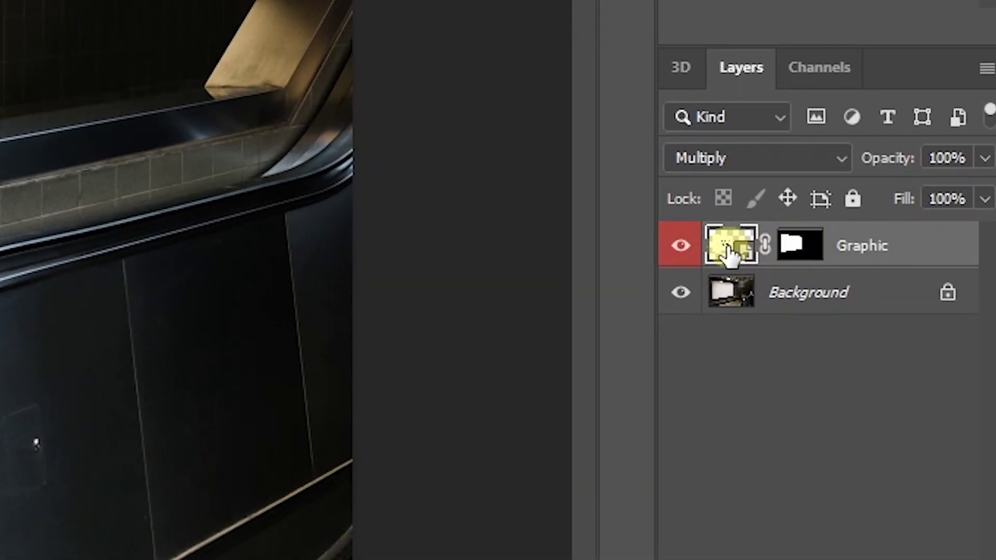
- Place the grass image into the Graphic smart object's Layer 11.psb contents, save, and close it
double_click(729, 252)
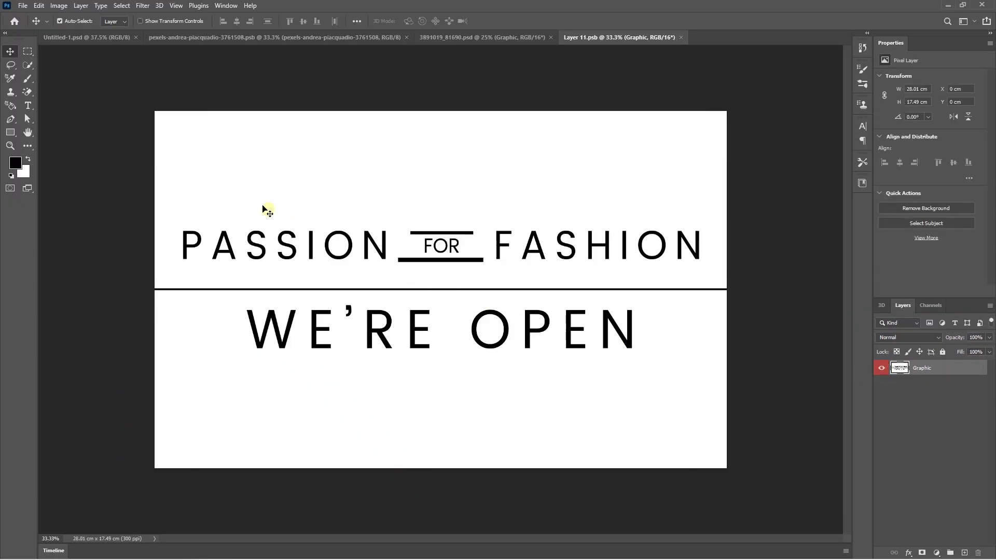
mouse_move(395, 548)
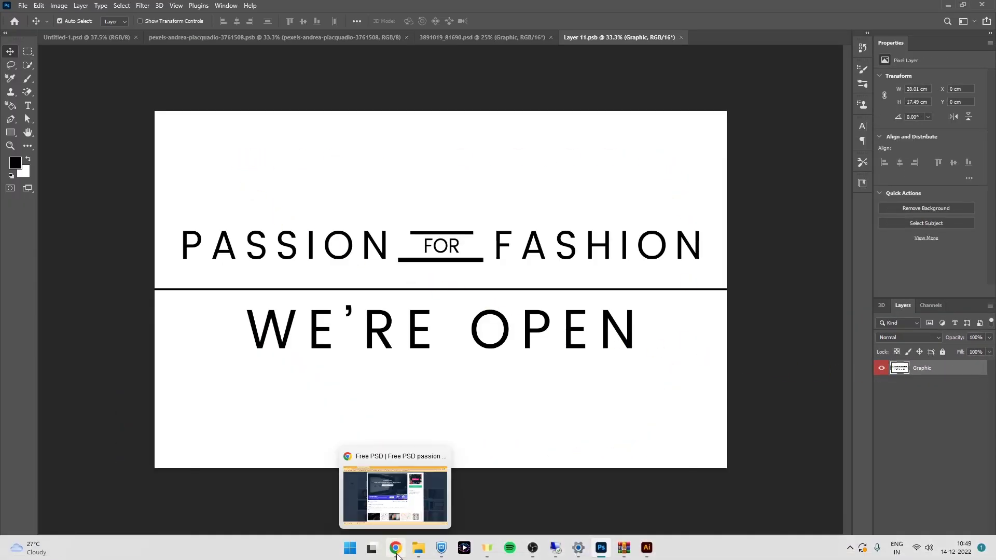
left_click(363, 498)
left_click_drag(634, 340, 289, 271)
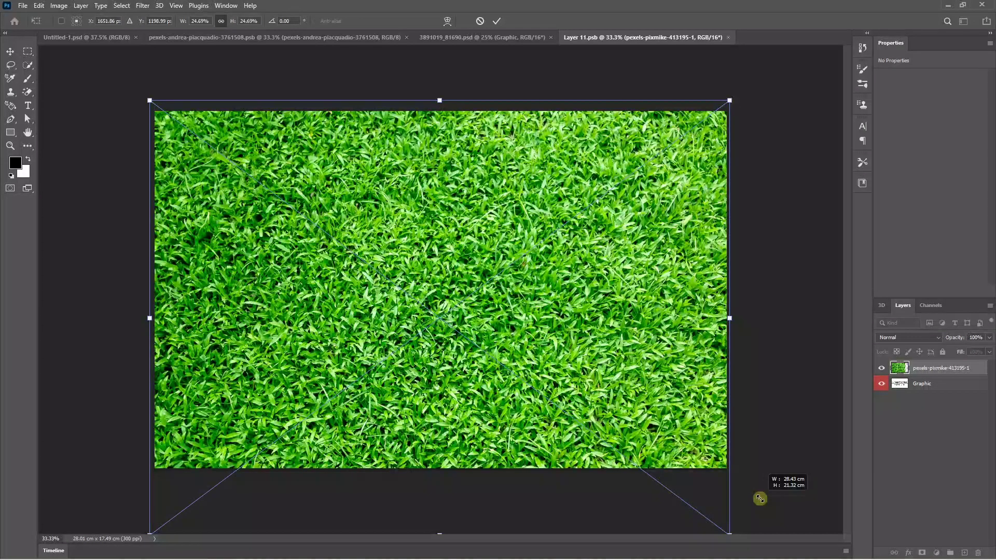
key("Return")
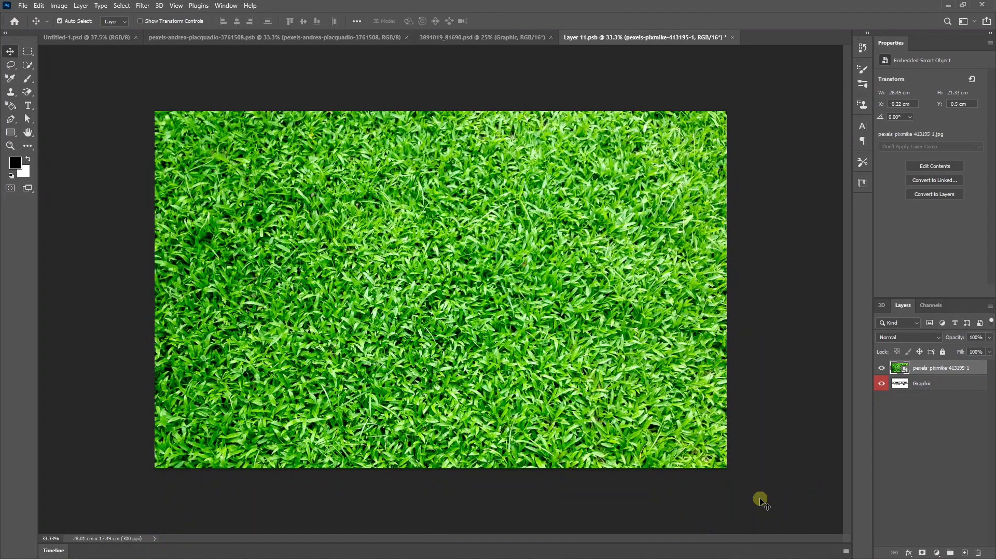
key("ctrl+s")
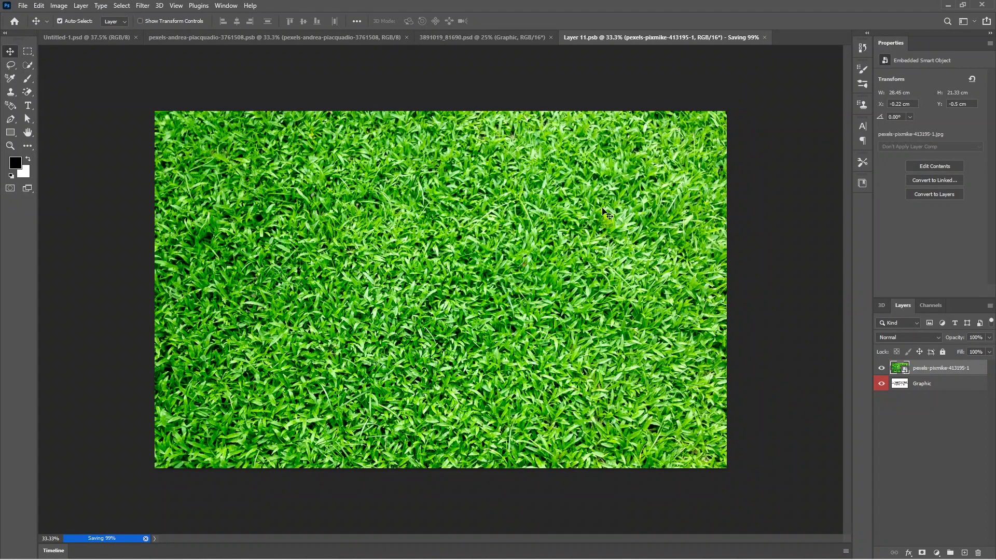
left_click(764, 37)
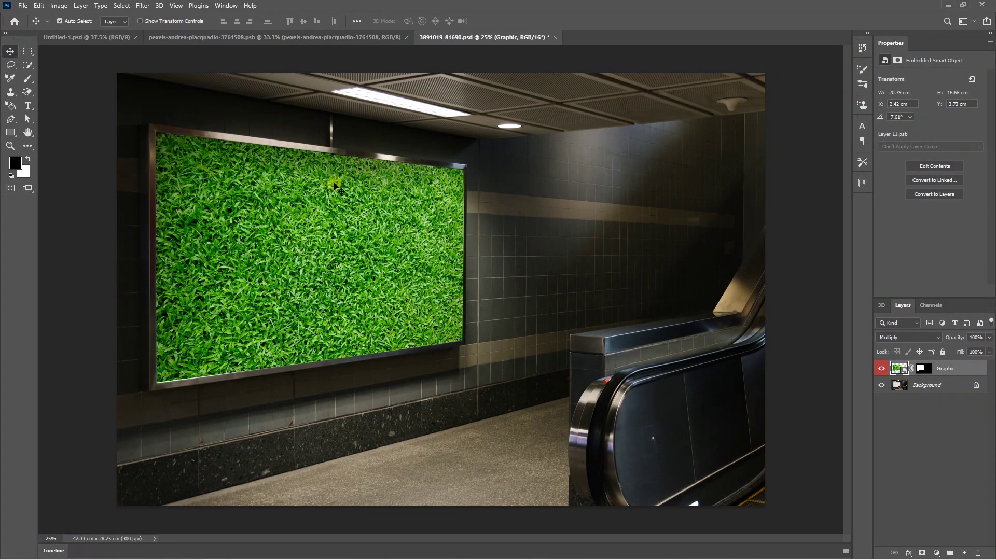